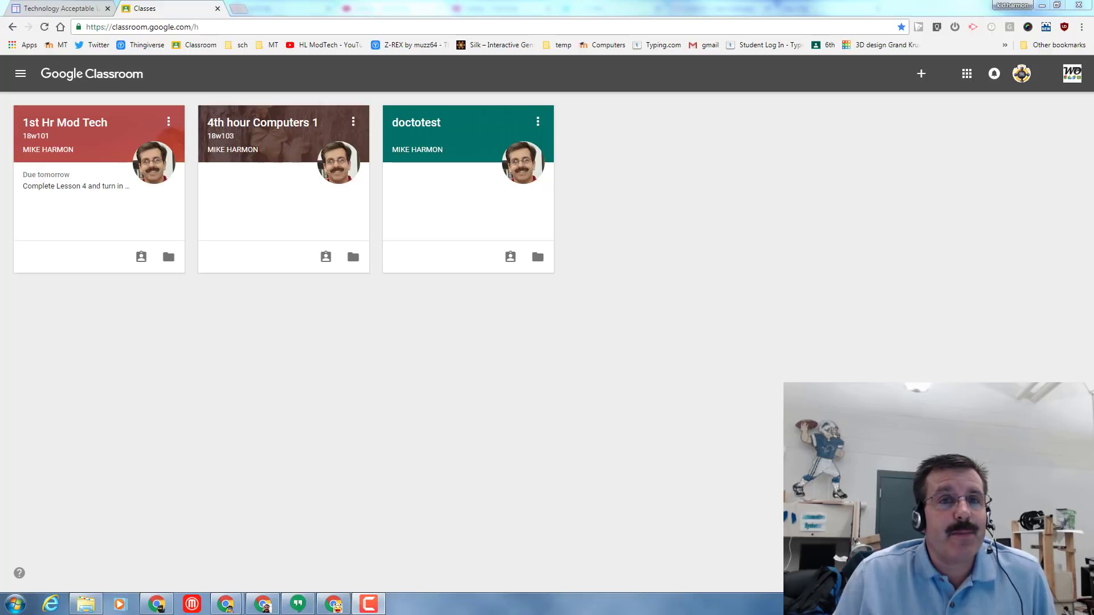
# Open Google Docs in a new browser tab with a blank document.
pyautogui.click(239, 8)
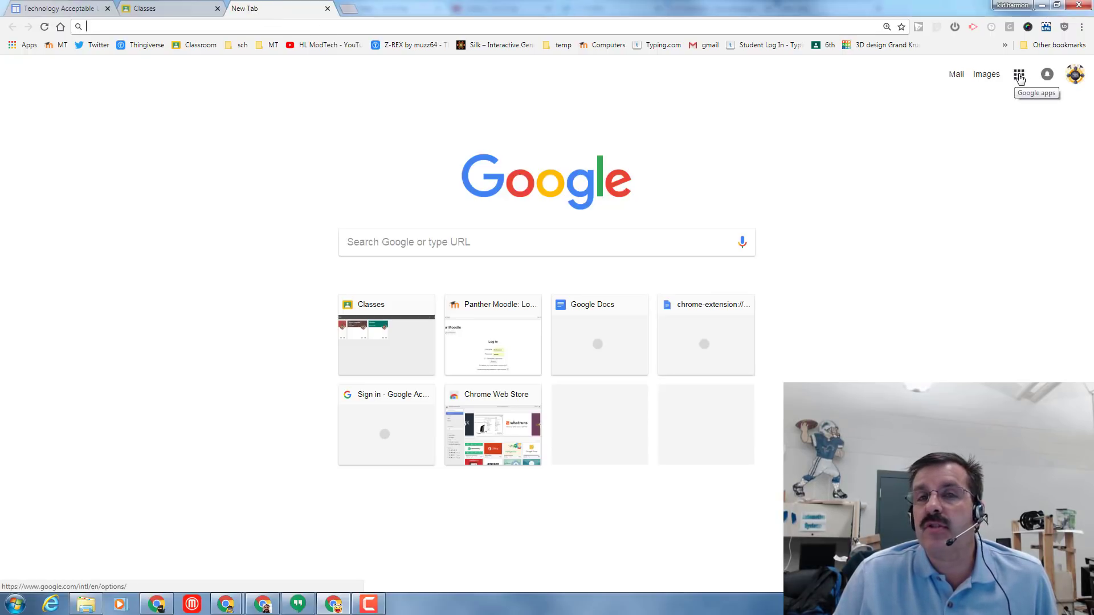
pyautogui.click(1019, 78)
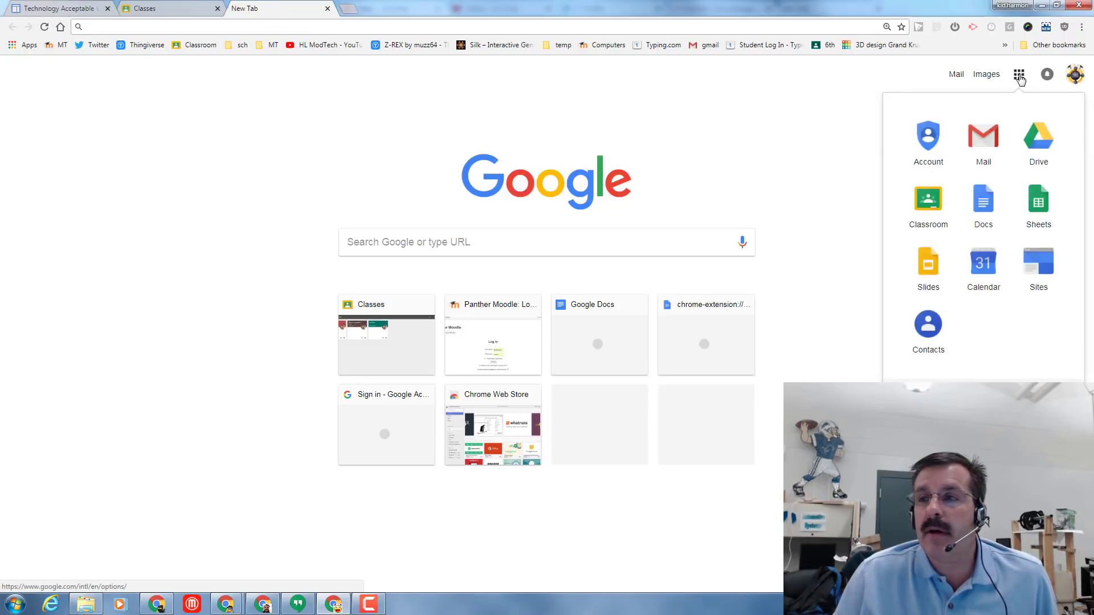
pyautogui.click(982, 216)
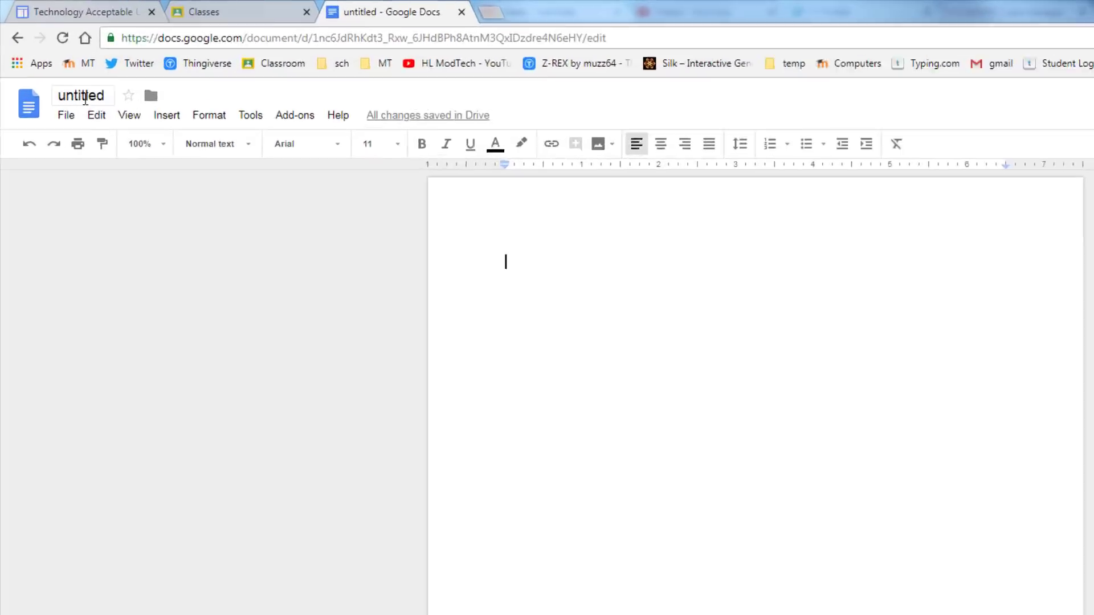
# Rename the untitled document as "pics 3 ways mdh".
pyautogui.click(85, 99)
pyautogui.moveTo(99, 101); pyautogui.dragTo(95, 101)
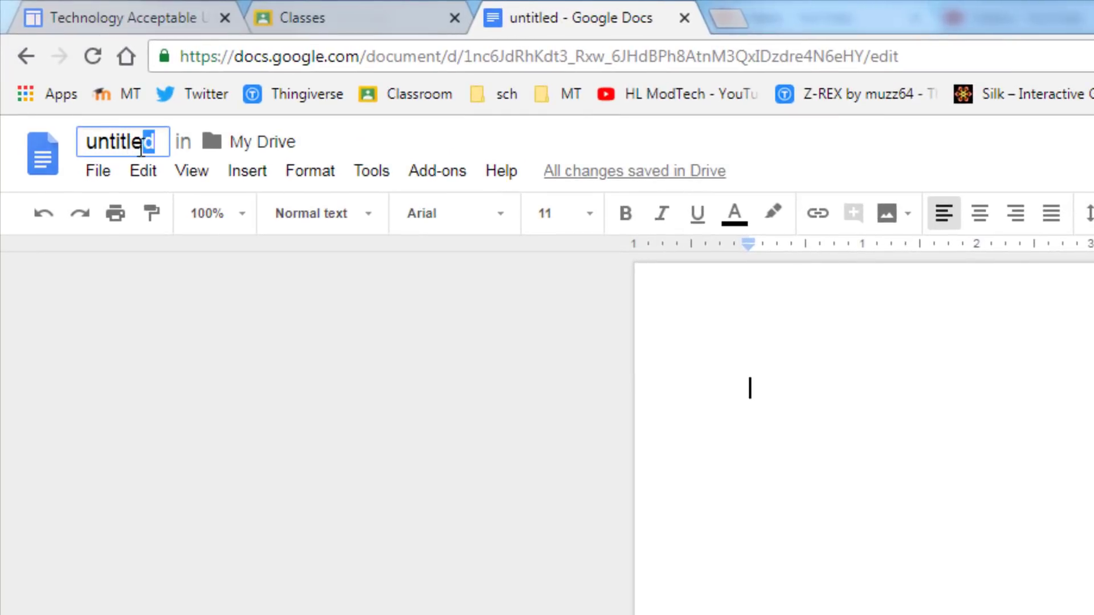
pyautogui.moveTo(141, 142); pyautogui.dragTo(85, 143)
pyautogui.write('pics ')
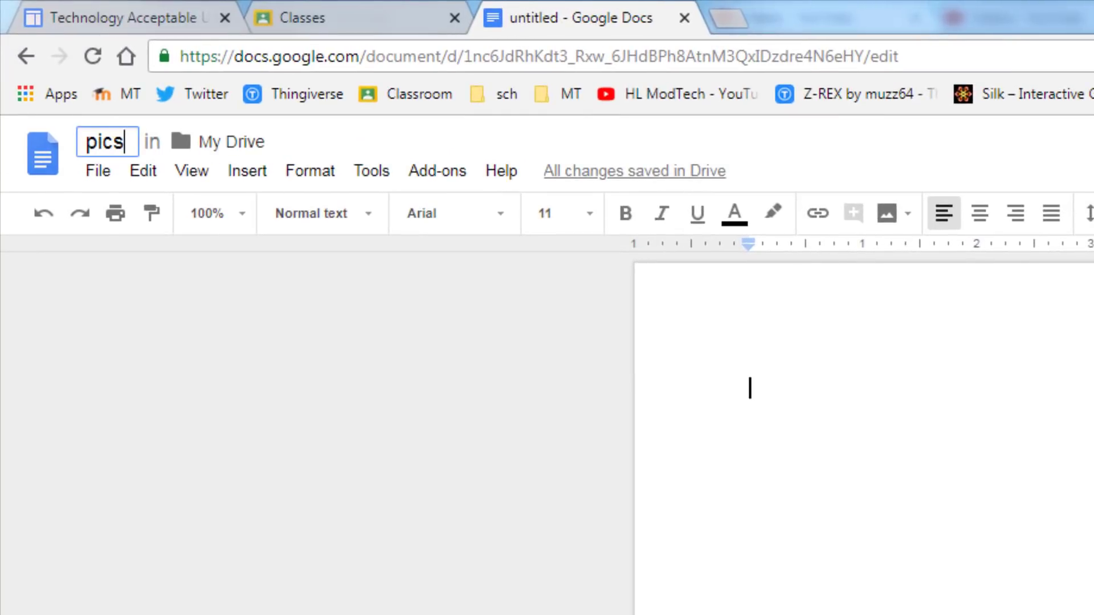
pyautogui.write('3 wa')
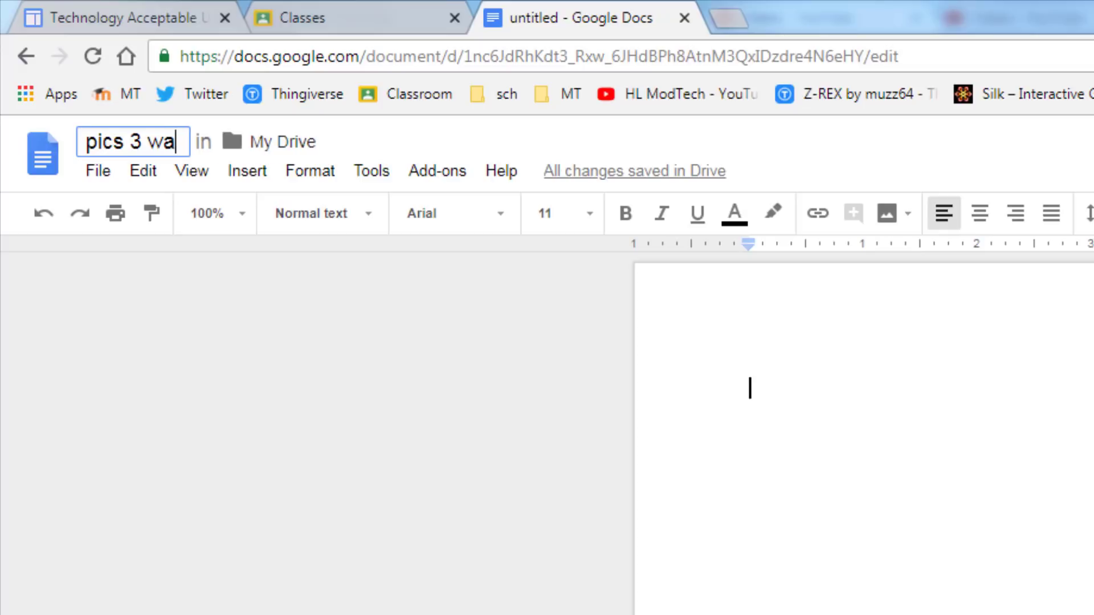
pyautogui.write('ys mdh')
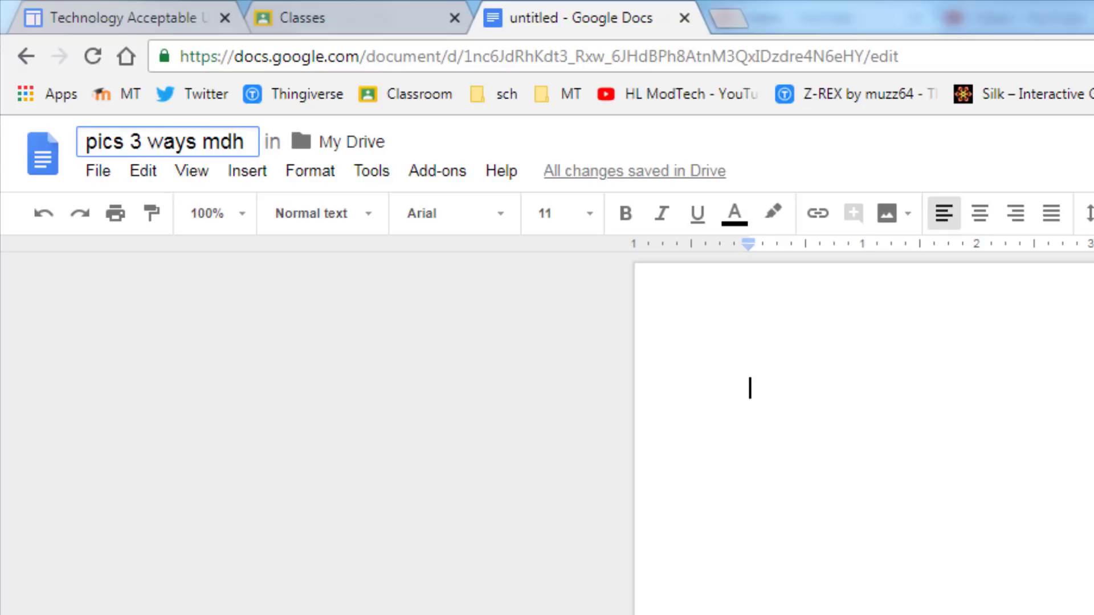
pyautogui.press('Return')
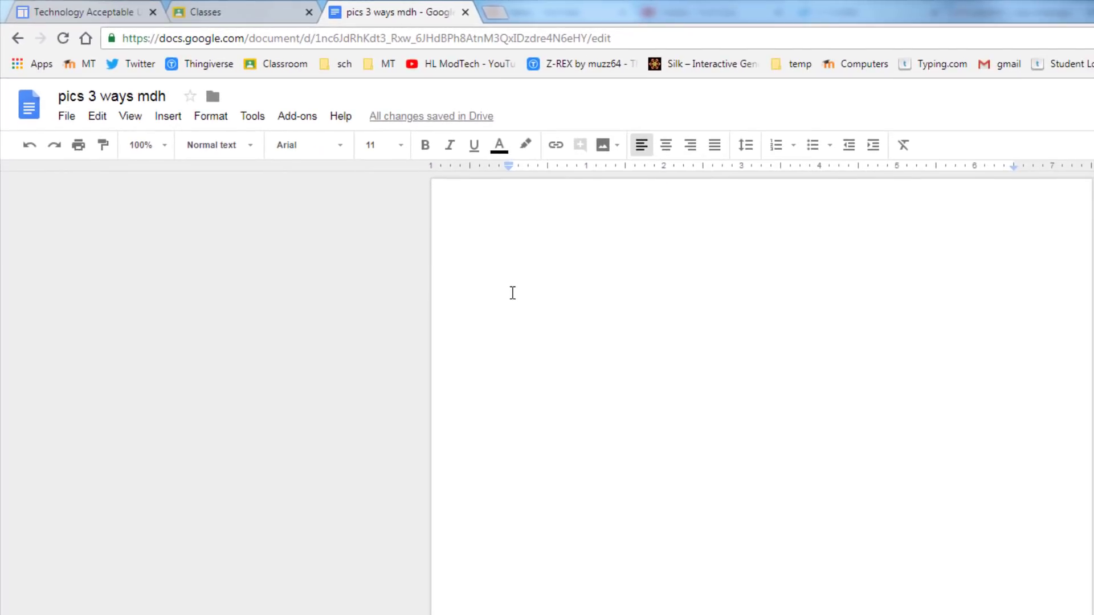
# Enter the heading "Things I Like", apply the Title style and center it.
pyautogui.write('Things I Like')
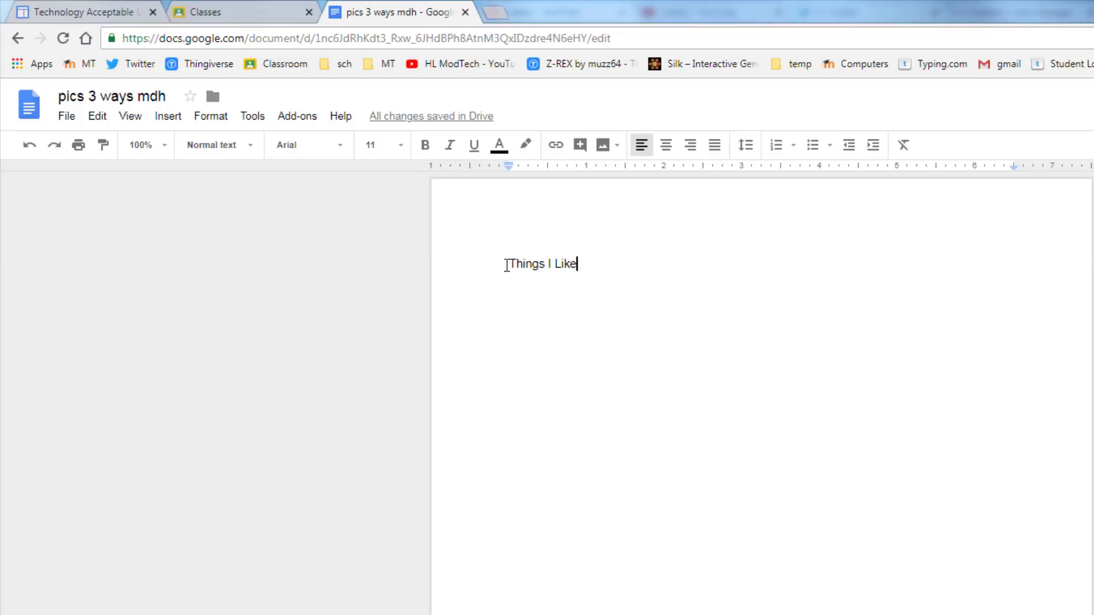
pyautogui.moveTo(523, 264); pyautogui.dragTo(648, 263)
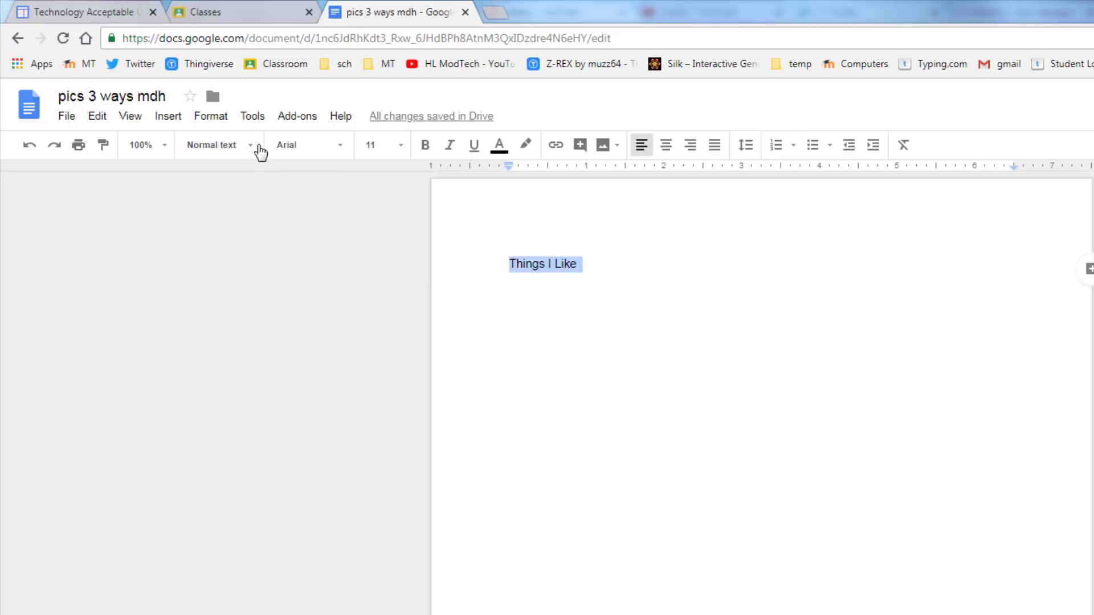
pyautogui.click(235, 149)
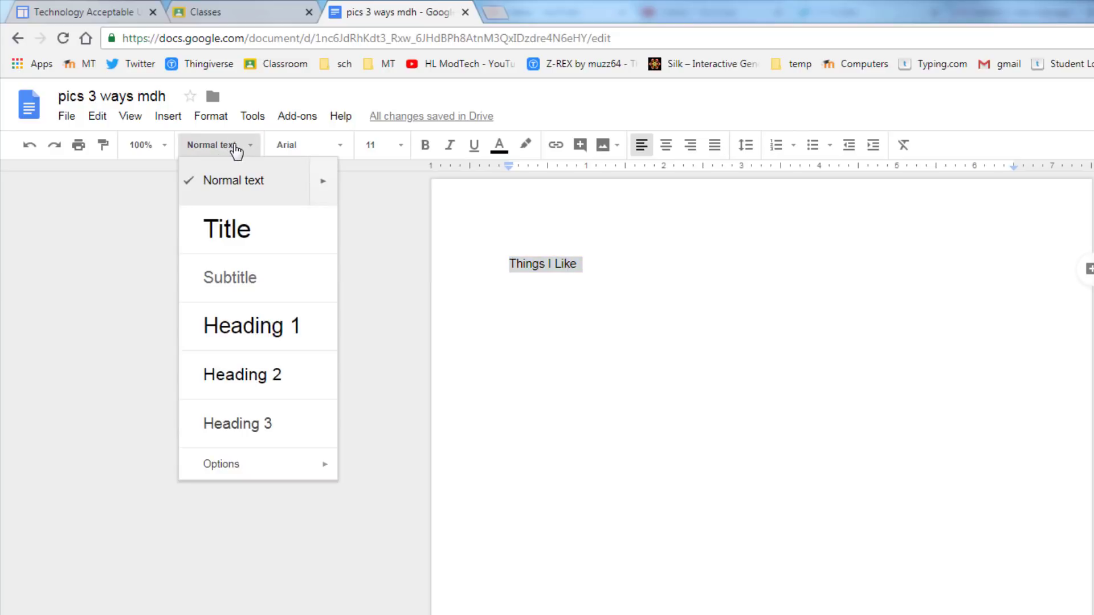
pyautogui.click(249, 234)
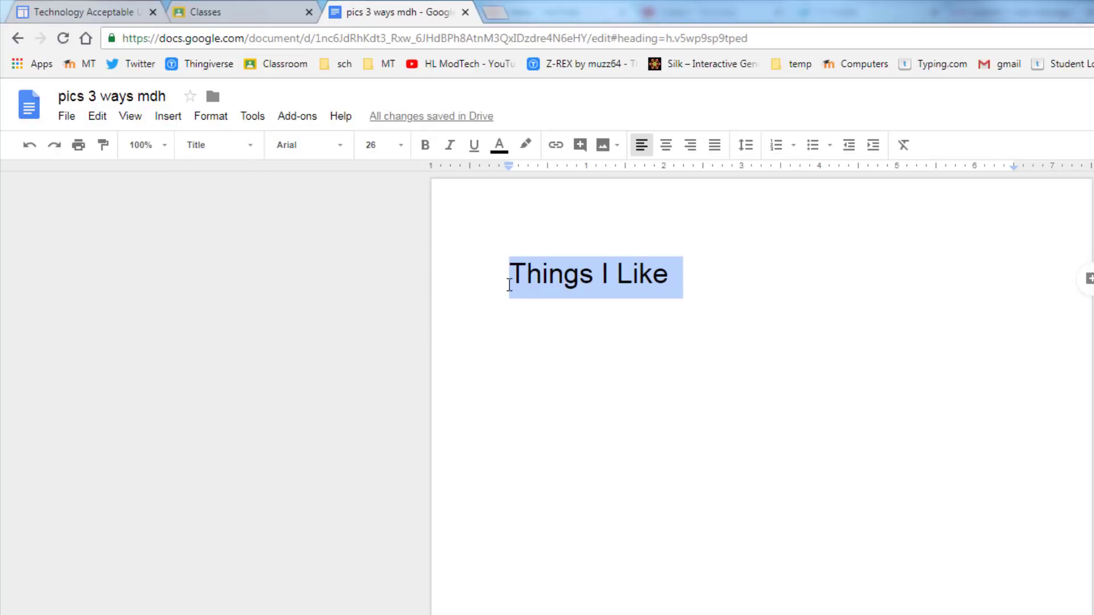
pyautogui.click(666, 149)
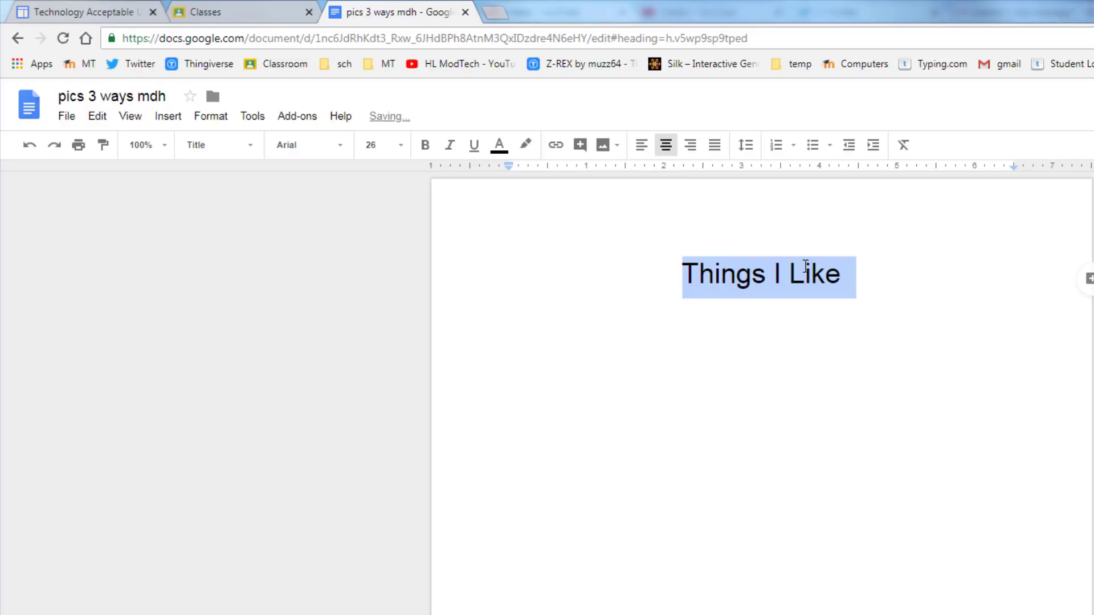
# Reduce the browser window from full size and reveal the hidden alignment options for the heading.
pyautogui.doubleClick(726, 9)
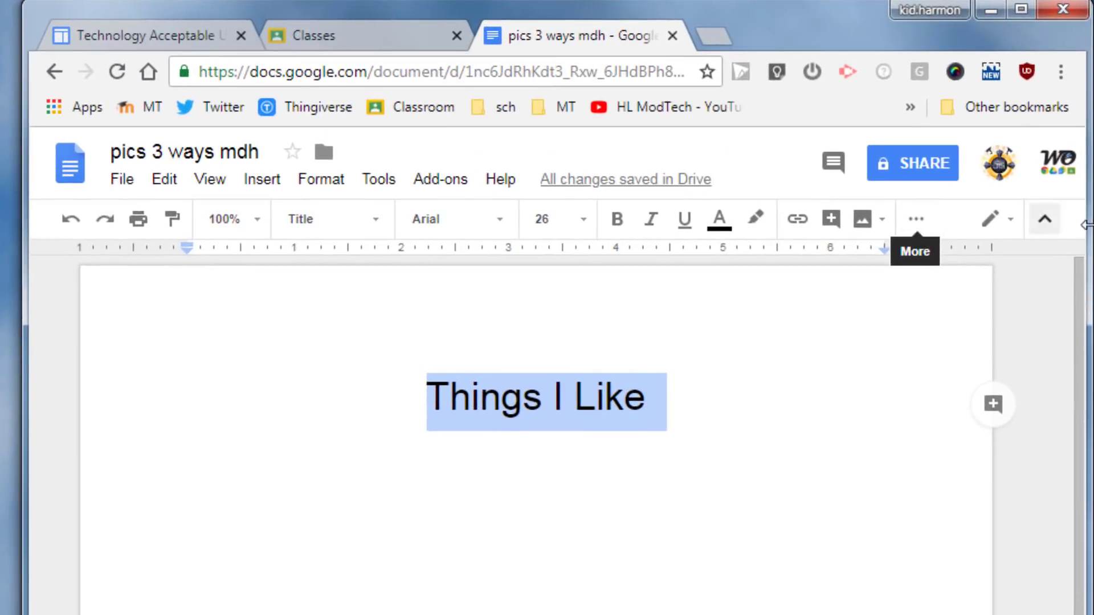
pyautogui.click(914, 225)
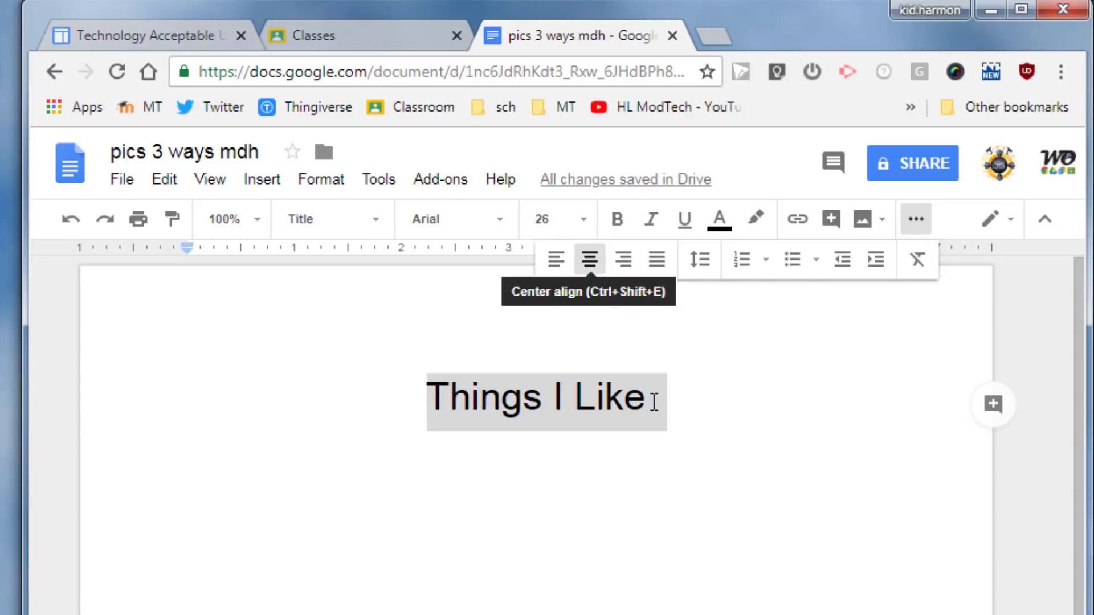
pyautogui.click(701, 398)
# Set the font of the "Things I Like" heading to Impact.
pyautogui.moveTo(430, 411); pyautogui.dragTo(689, 422)
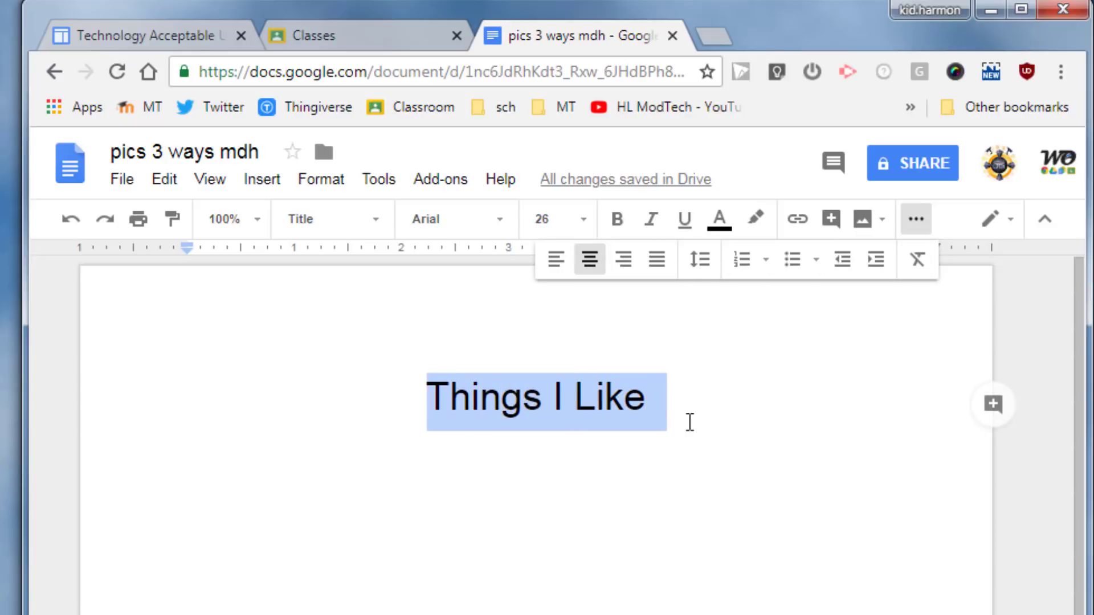
pyautogui.click(443, 227)
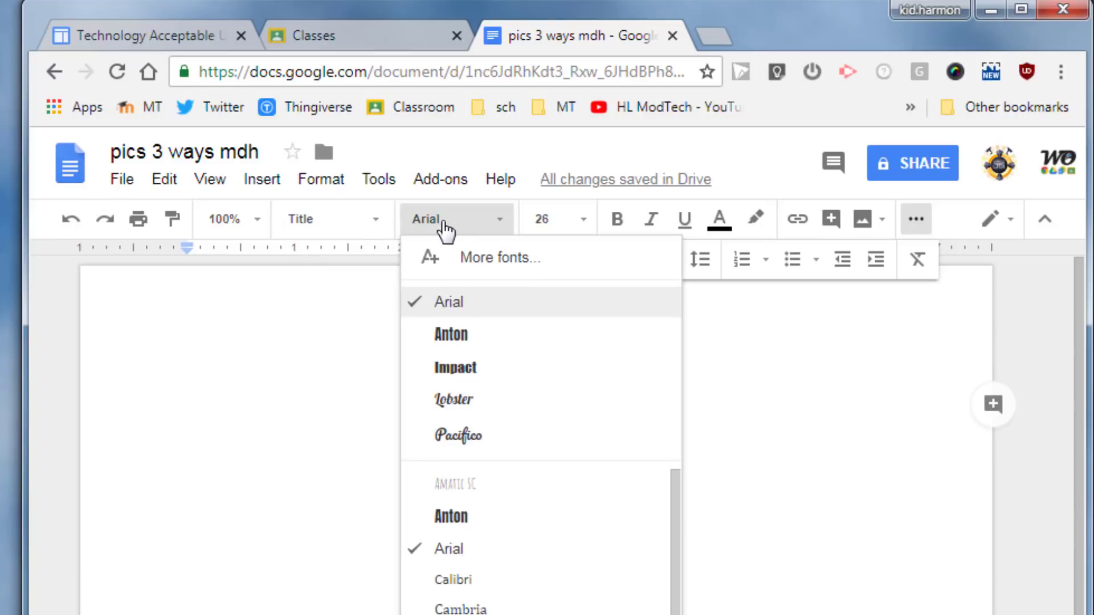
pyautogui.click(470, 370)
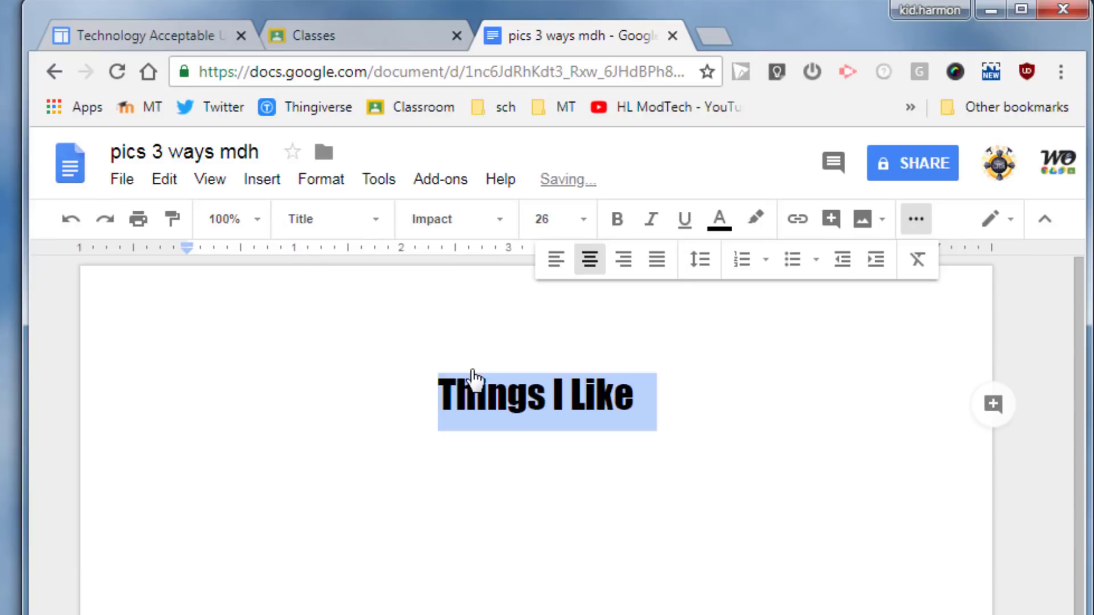
# Color the text of the "Things I Like" heading medium blue.
pyautogui.click(605, 371)
pyautogui.moveTo(437, 394); pyautogui.dragTo(686, 405)
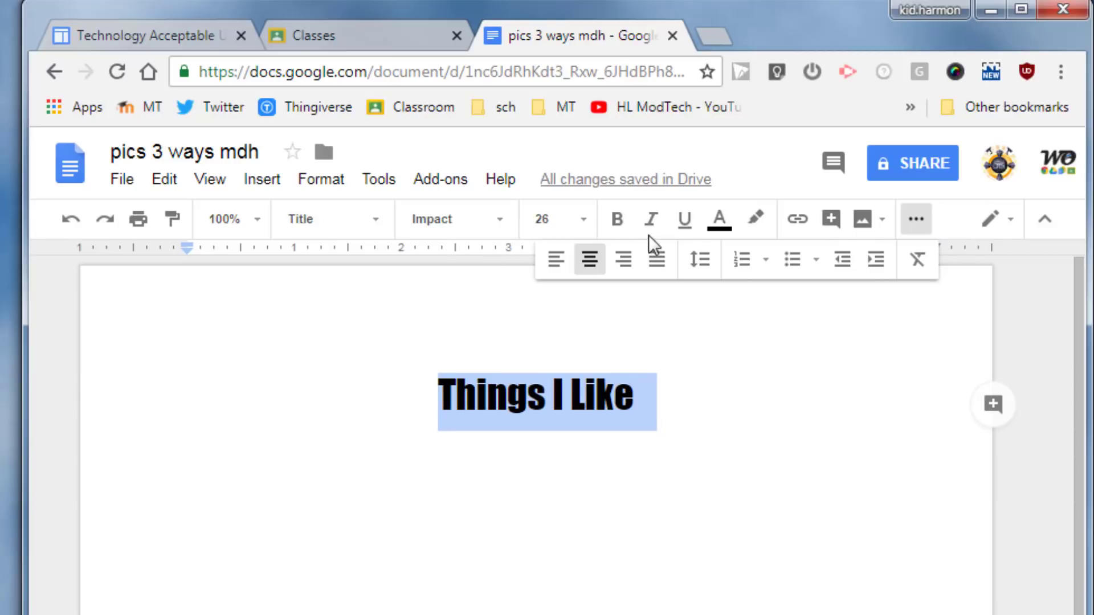
pyautogui.click(720, 219)
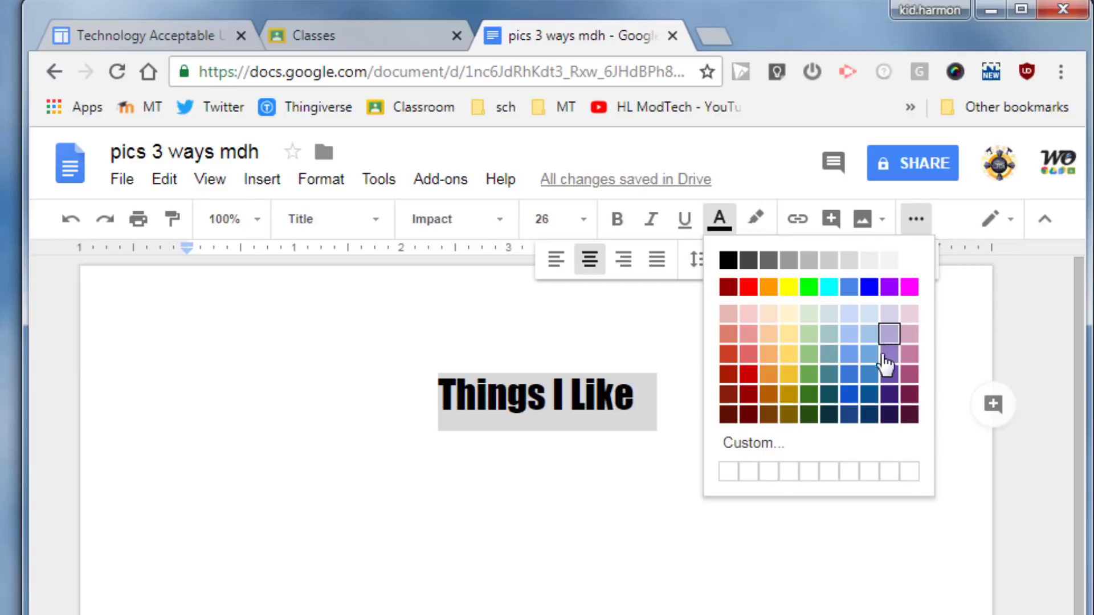
pyautogui.click(849, 375)
pyautogui.click(557, 476)
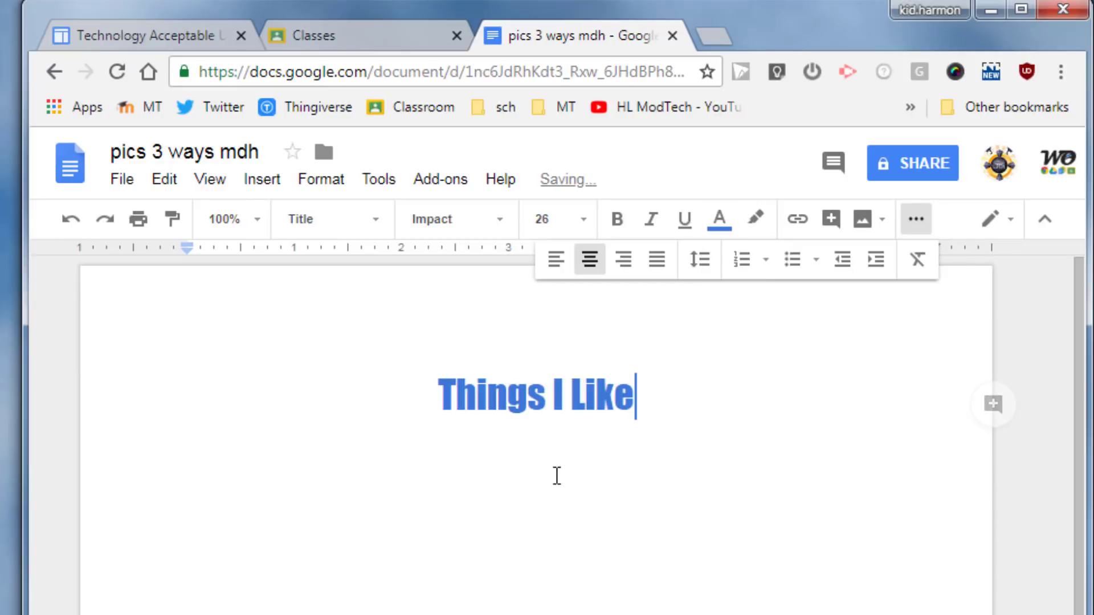
# Start a new line below the heading and check its paragraph style choices, keeping Normal text.
pyautogui.press('Return')
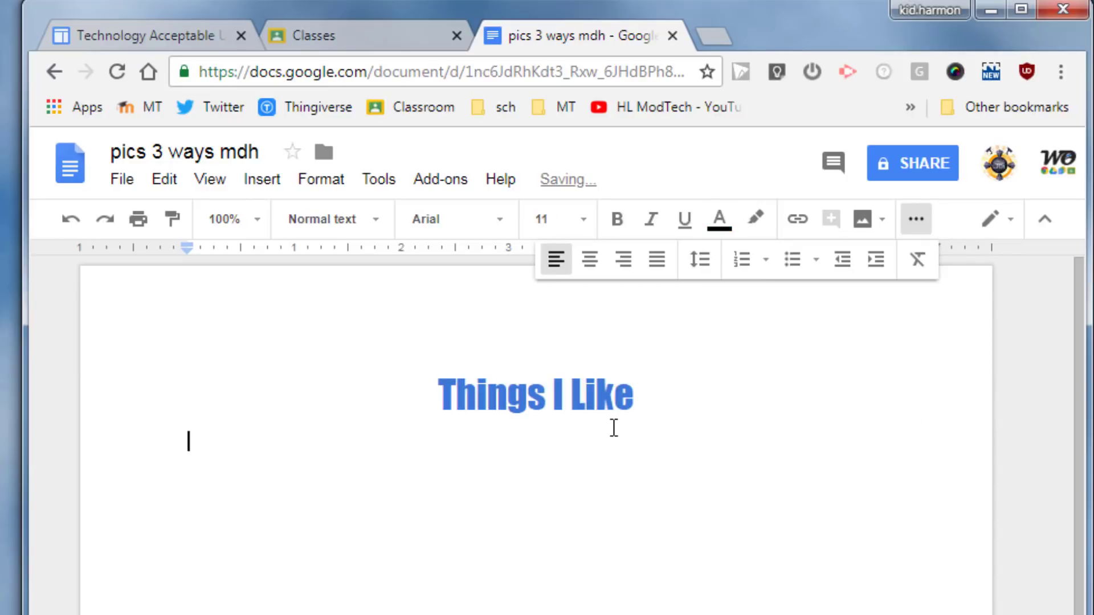
pyautogui.click(307, 226)
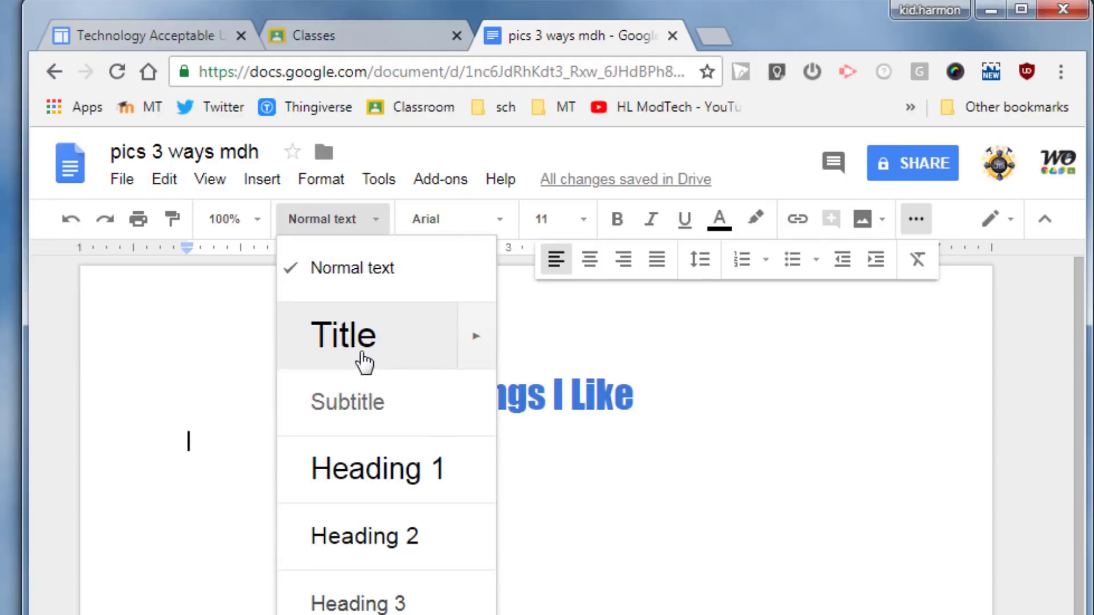
pyautogui.click(139, 485)
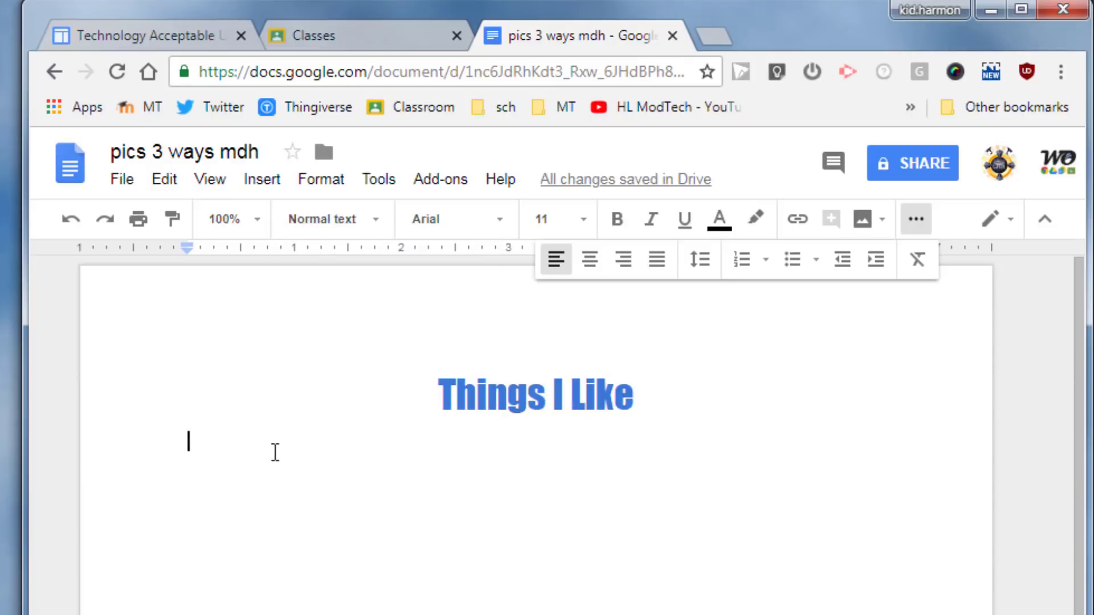
pyautogui.click(467, 293)
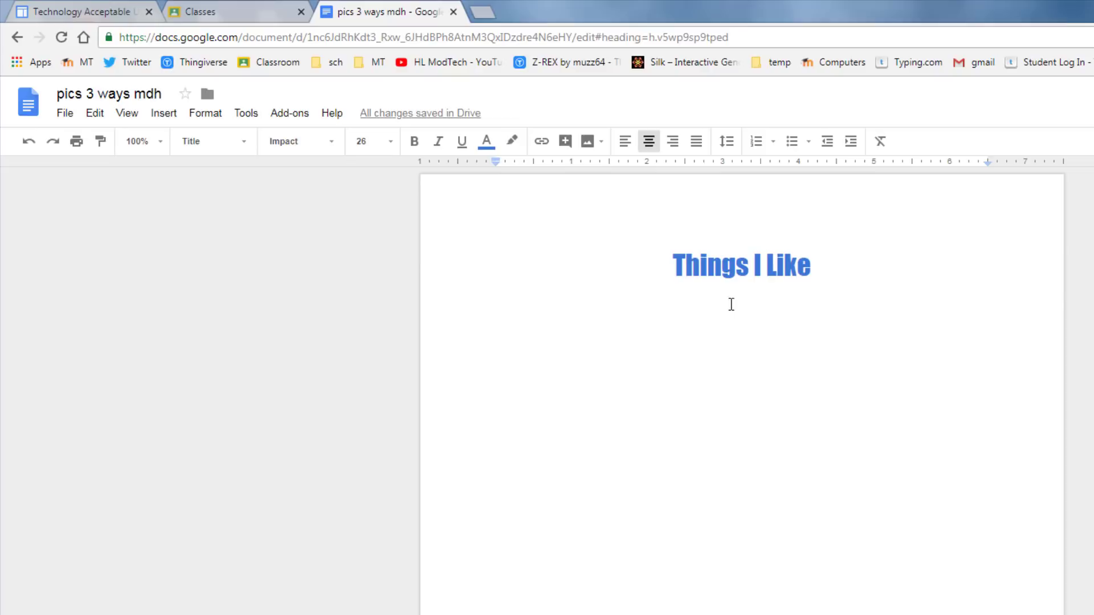
# Insert a table with 3 columns and 4 rows on the empty line below the heading.
pyautogui.doubleClick(731, 305)
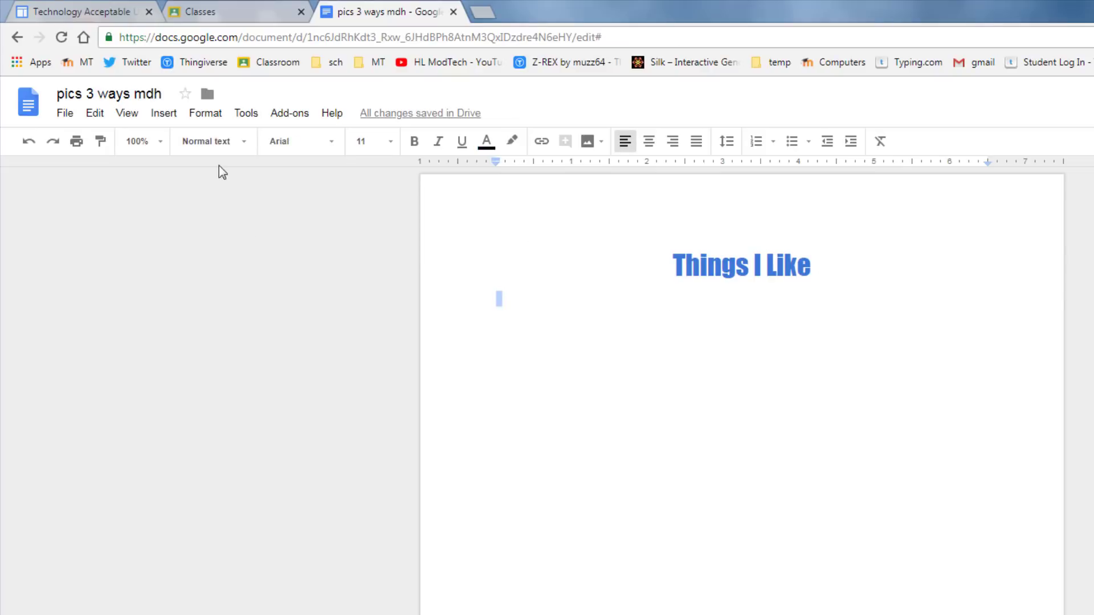
pyautogui.click(244, 114)
pyautogui.moveTo(181, 115)
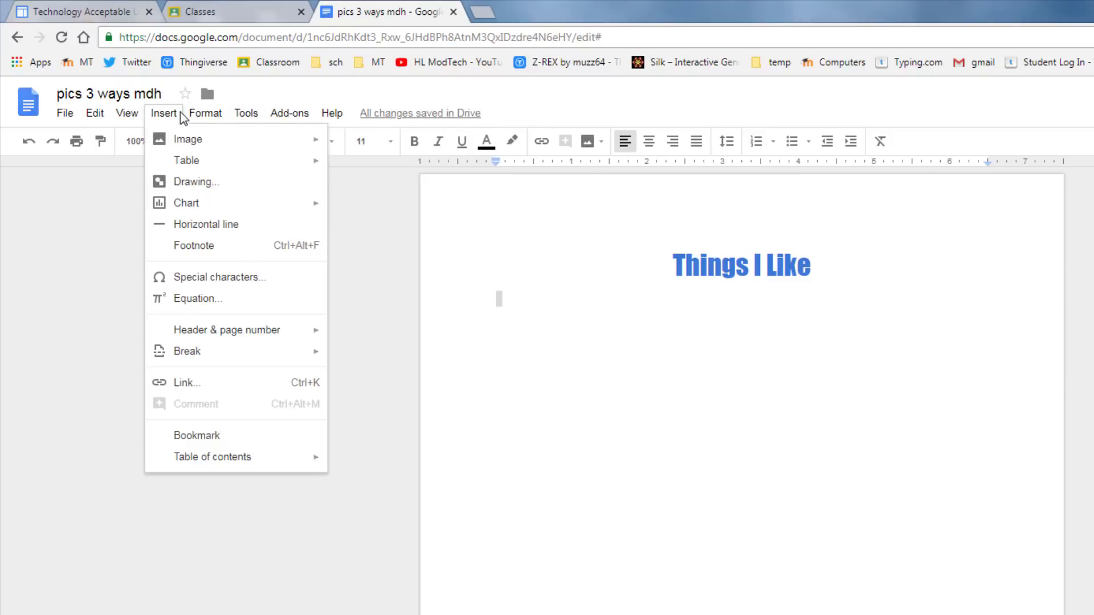
pyautogui.moveTo(183, 165)
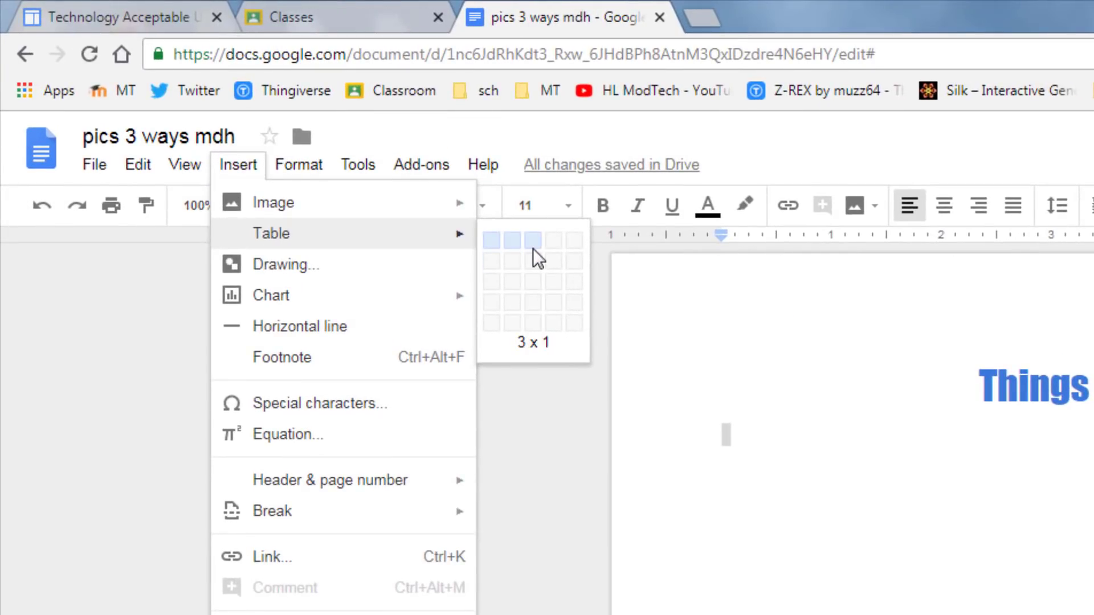
pyautogui.click(536, 312)
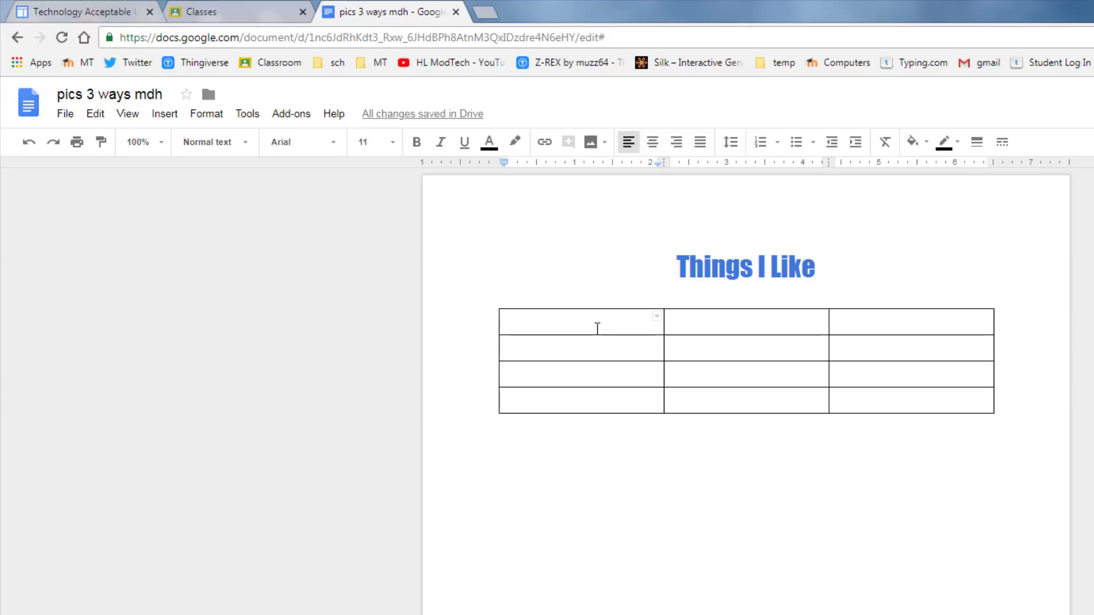
# Label the three cells of the table's first row "URL", "Search" and "Upload".
pyautogui.write('URL')
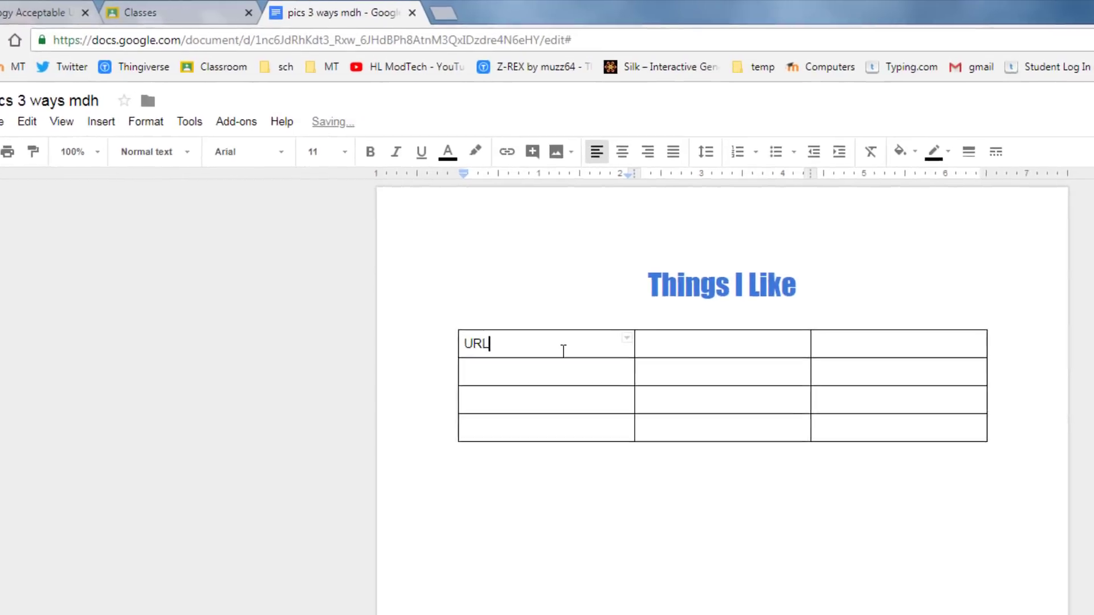
pyautogui.click(616, 426)
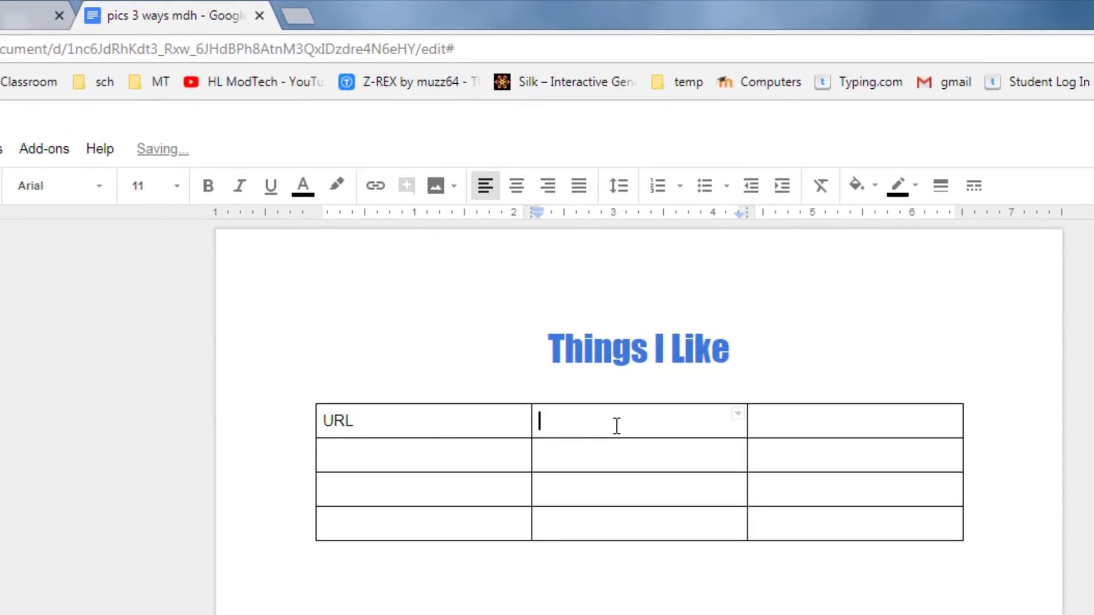
pyautogui.write('Searcy')
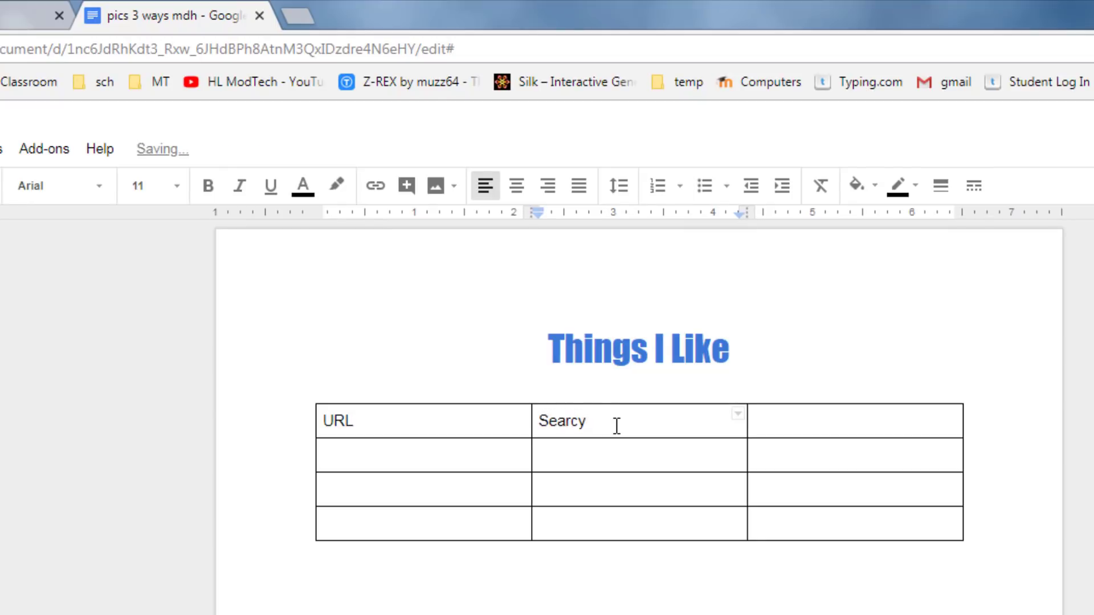
pyautogui.click(809, 420)
pyautogui.write('Upload')
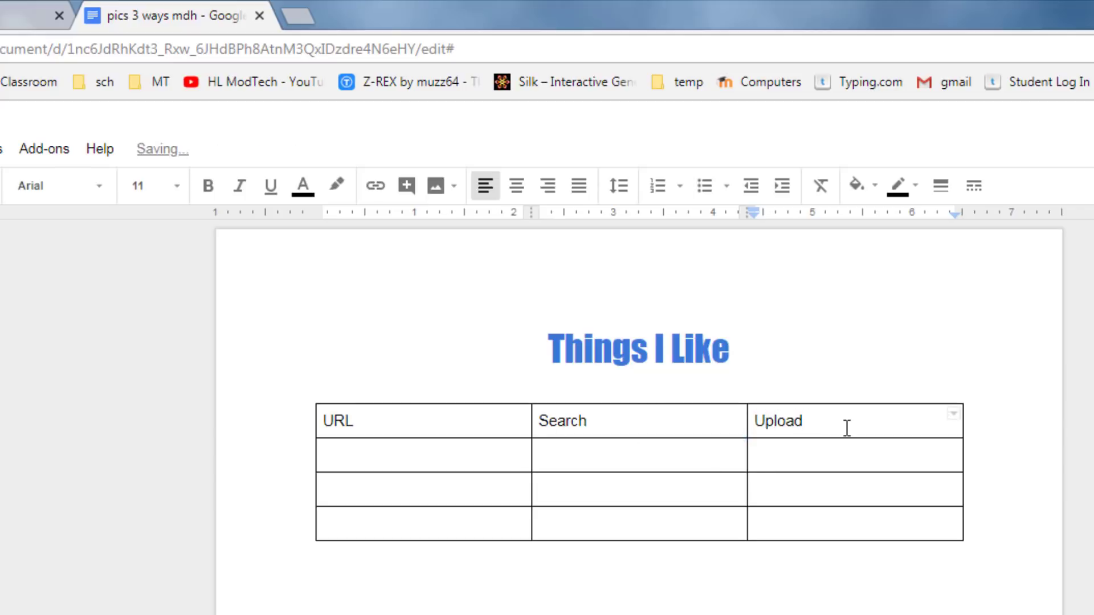
# Center the labels "URL", "Search" and "Upload" in the table's first row.
pyautogui.moveTo(845, 429); pyautogui.dragTo(328, 427)
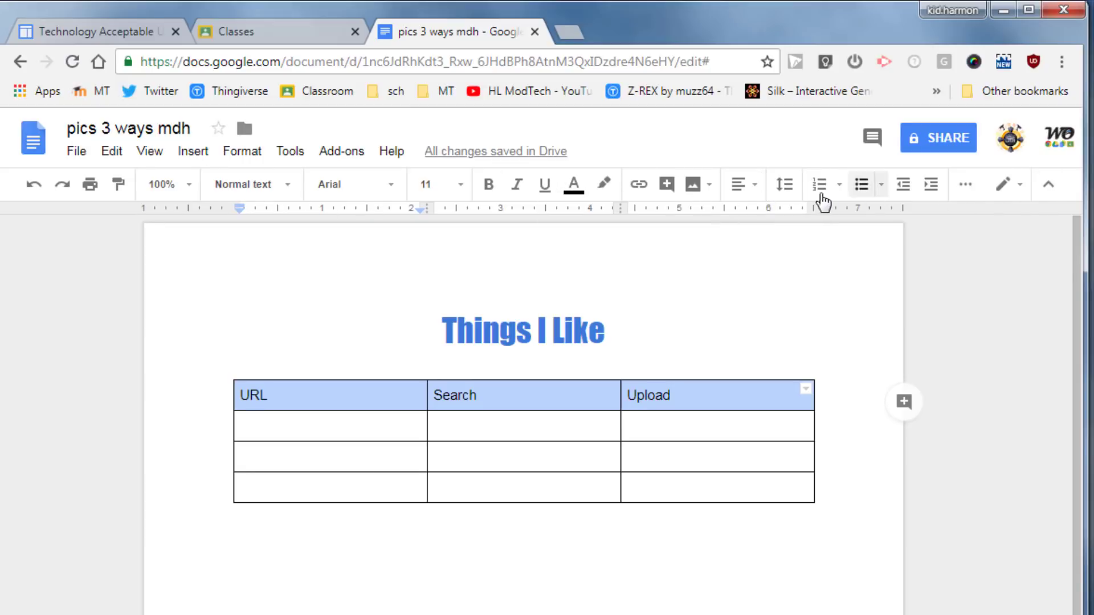
pyautogui.click(756, 197)
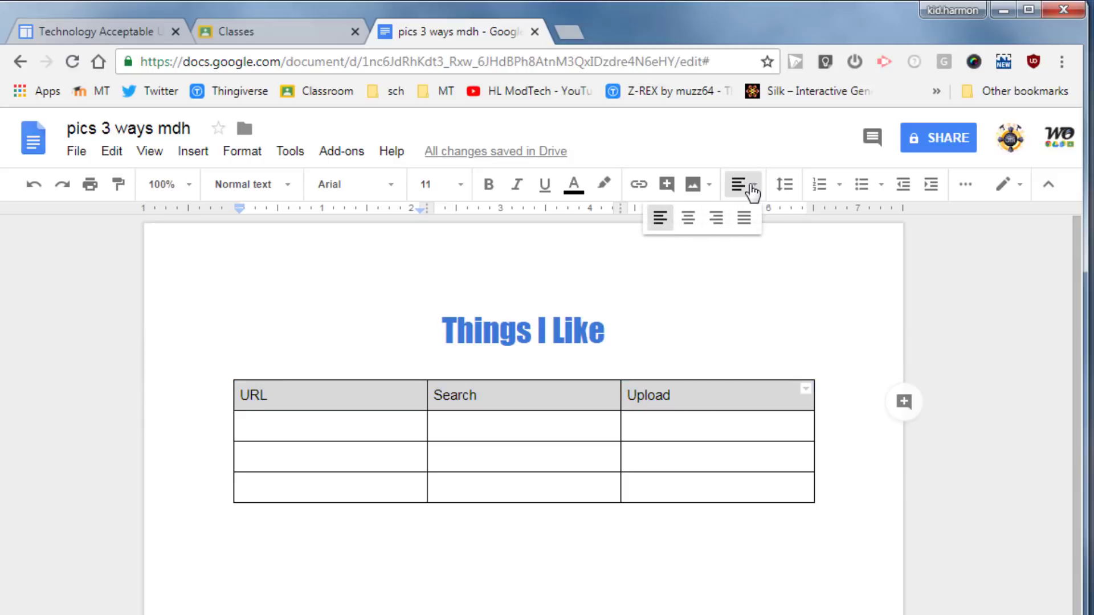
pyautogui.click(688, 220)
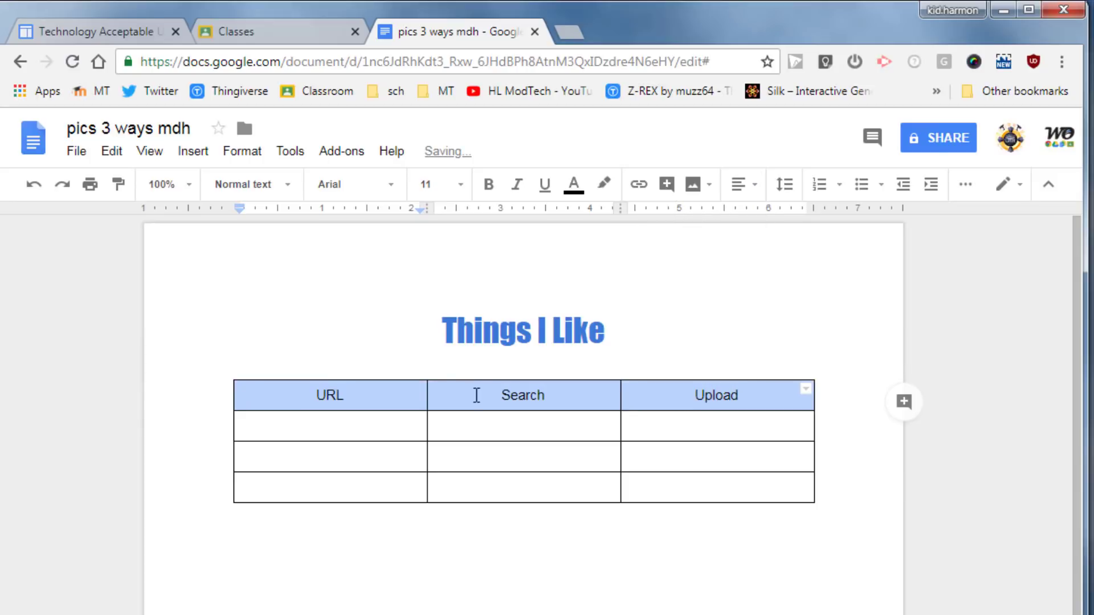
# Make the three labels in the table's header row bold and set their font size to 14.
pyautogui.click(456, 425)
pyautogui.moveTo(317, 397); pyautogui.dragTo(703, 395)
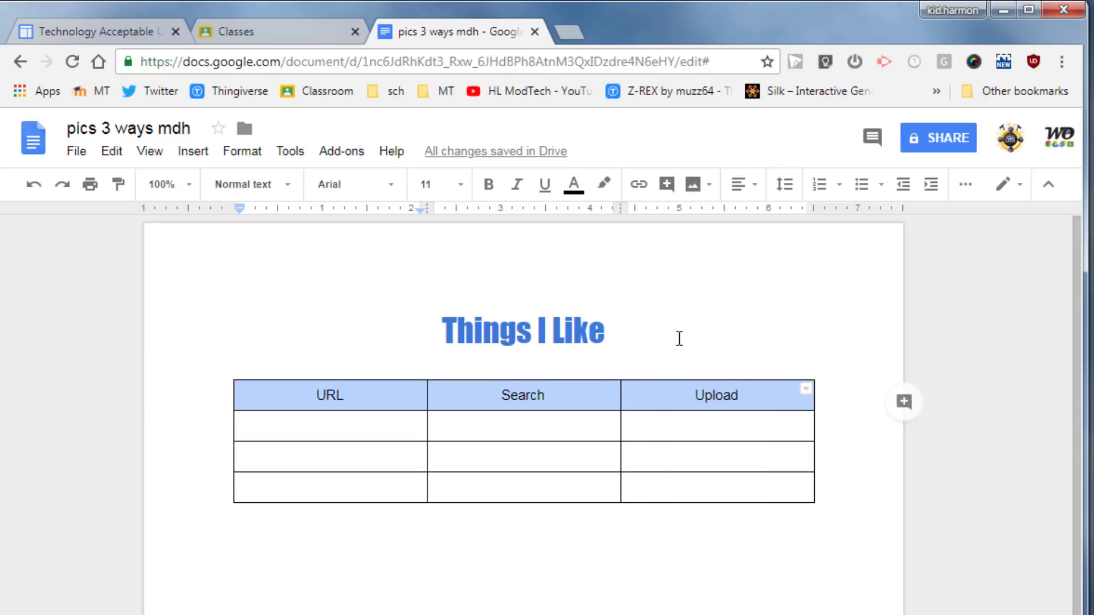
pyautogui.click(488, 187)
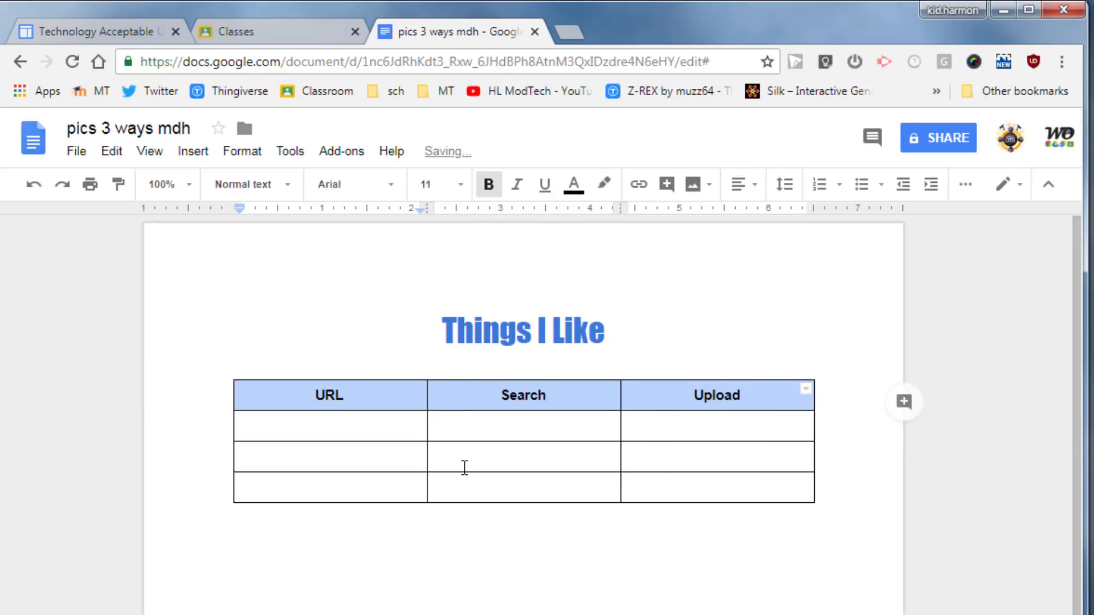
pyautogui.click(461, 185)
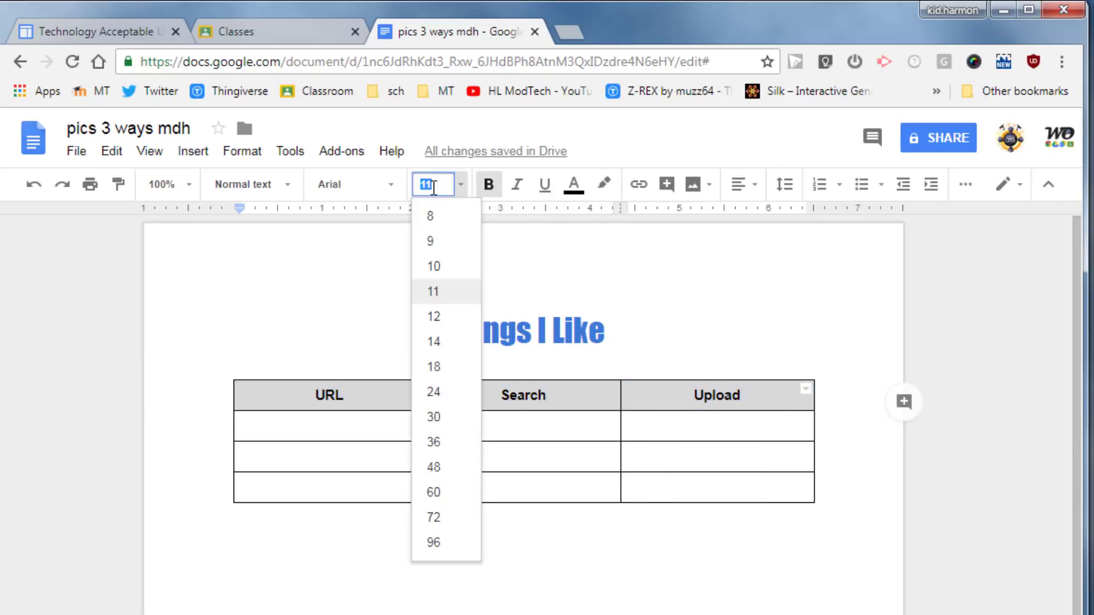
pyautogui.click(441, 343)
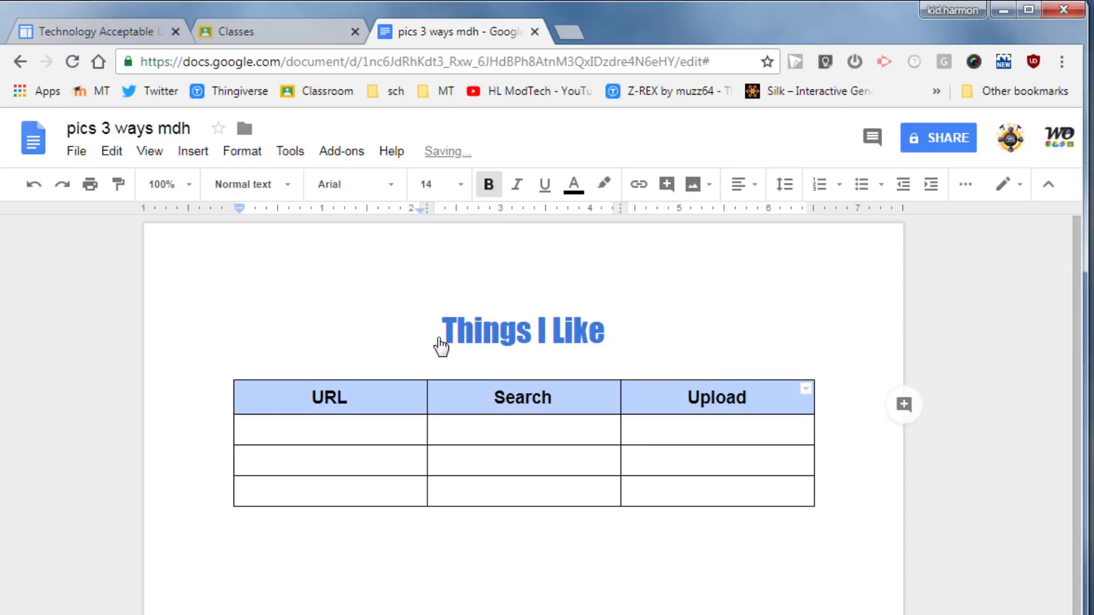
# Fill the background of the table's three header cells with light blue.
pyautogui.click(675, 403)
pyautogui.moveTo(751, 397); pyautogui.dragTo(369, 404)
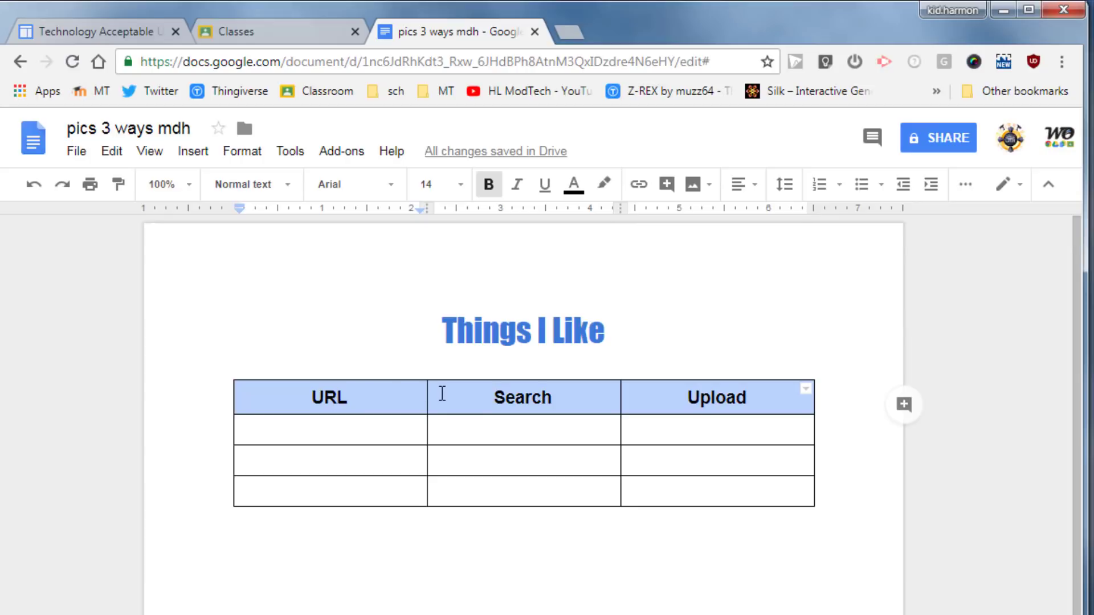
pyautogui.click(442, 371)
pyautogui.click(905, 188)
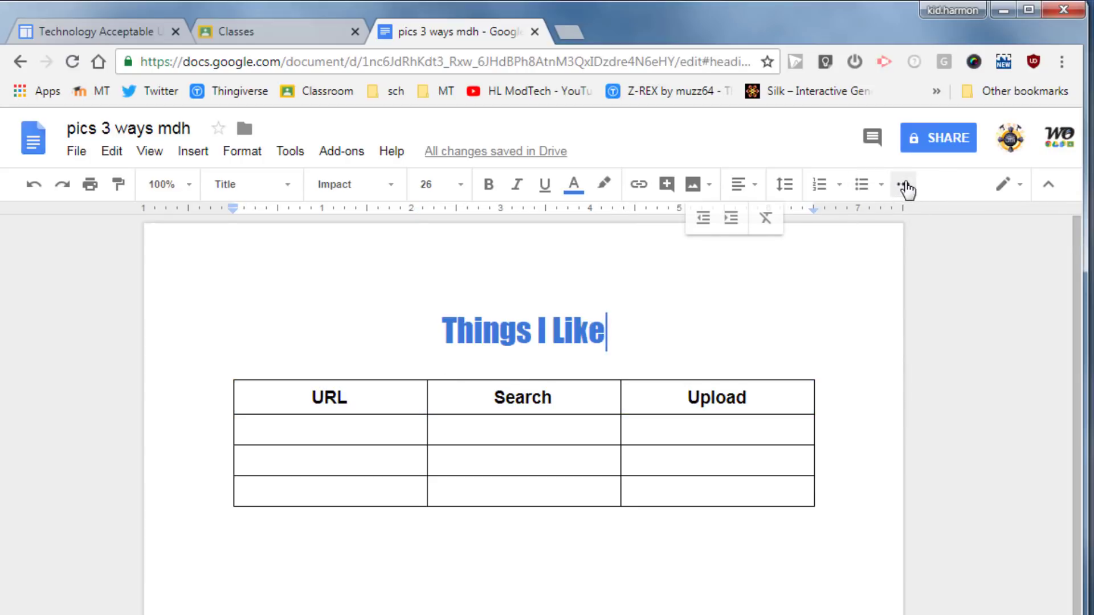
pyautogui.click(905, 192)
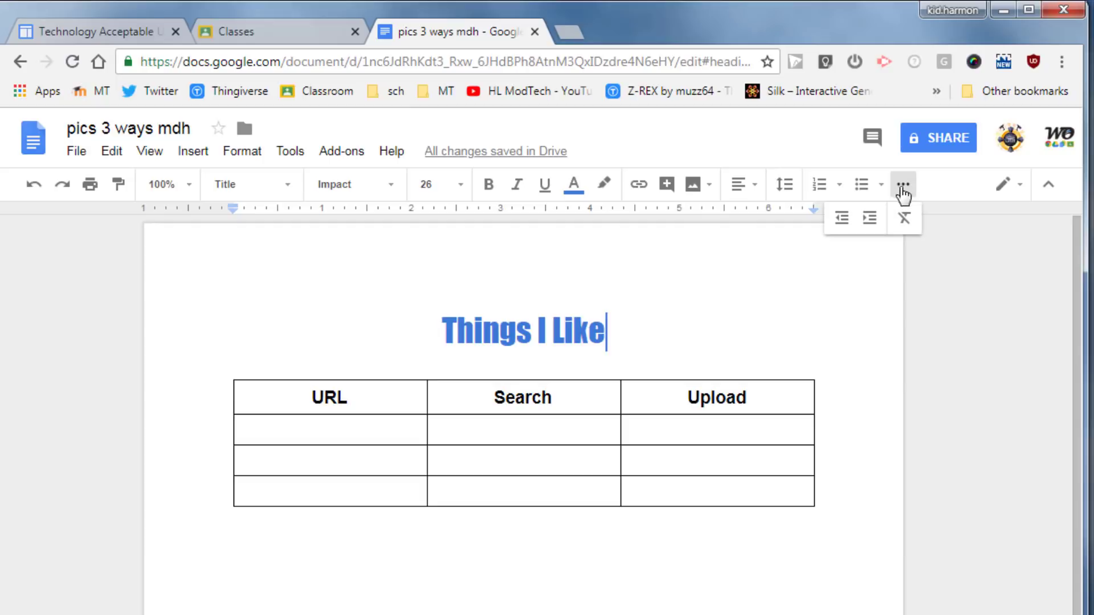
pyautogui.moveTo(298, 406); pyautogui.dragTo(716, 405)
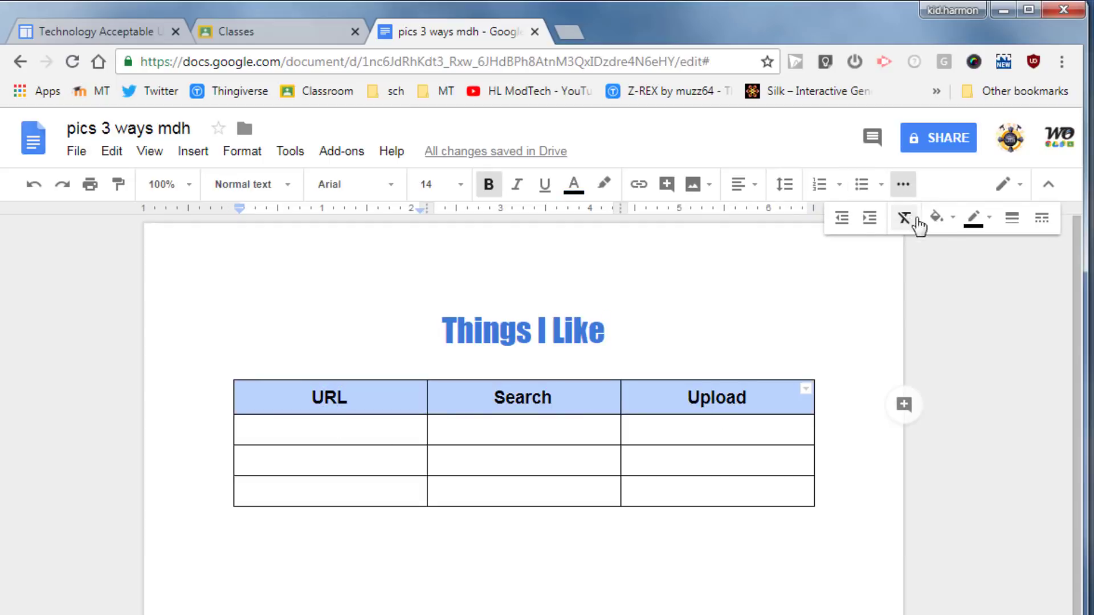
pyautogui.click(952, 223)
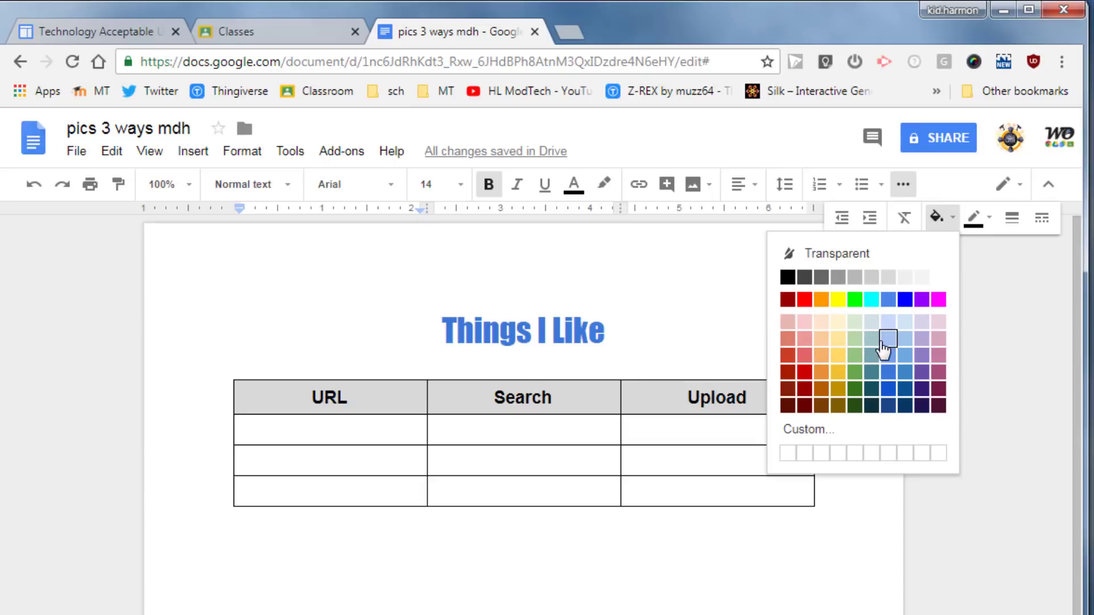
pyautogui.click(904, 343)
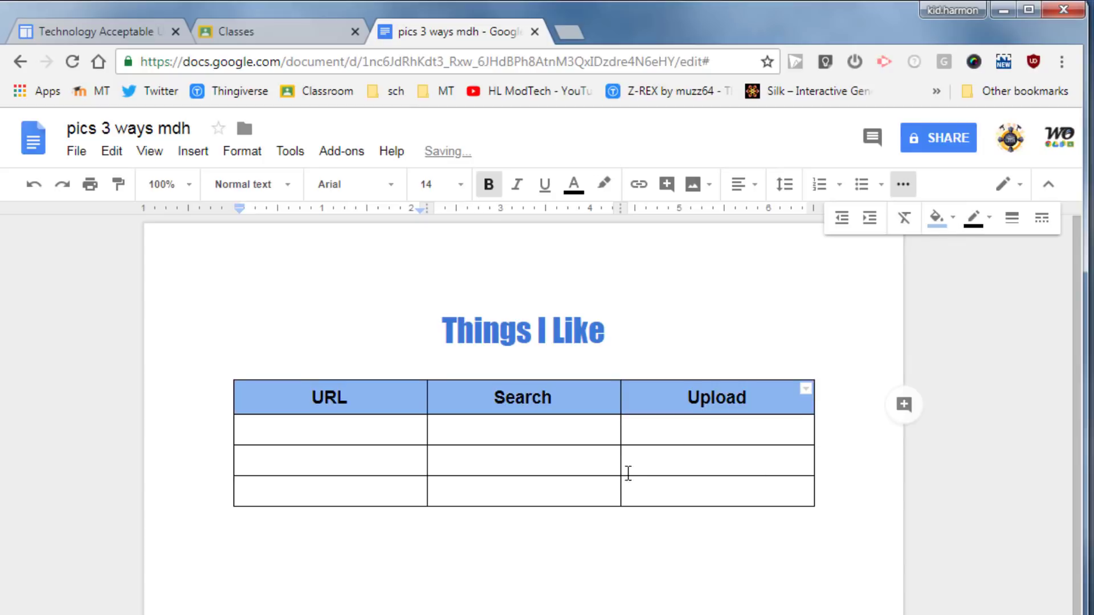
pyautogui.click(627, 474)
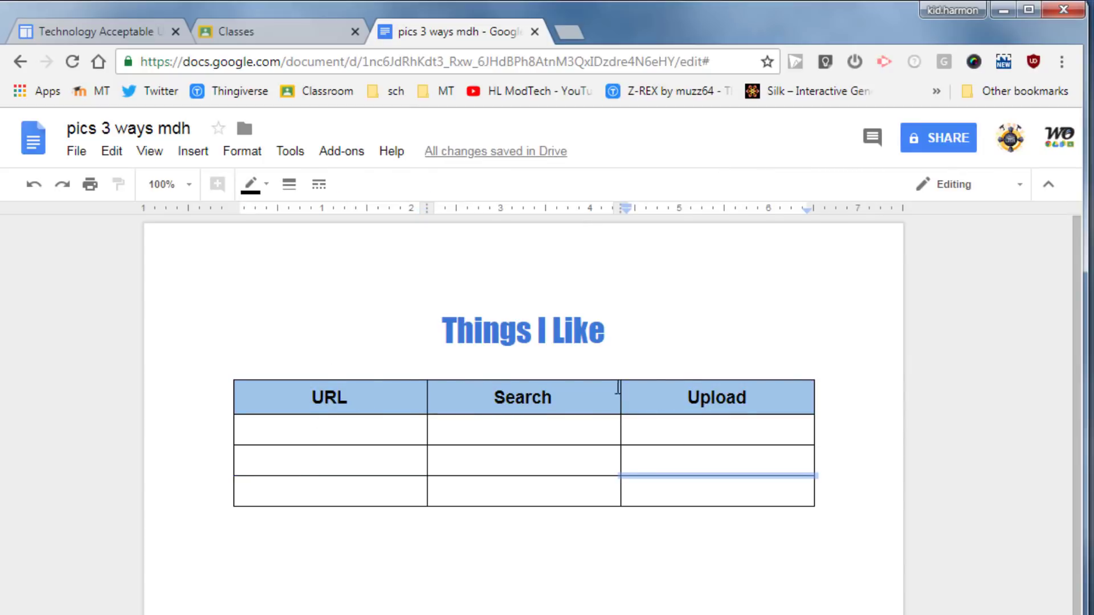
pyautogui.click(556, 454)
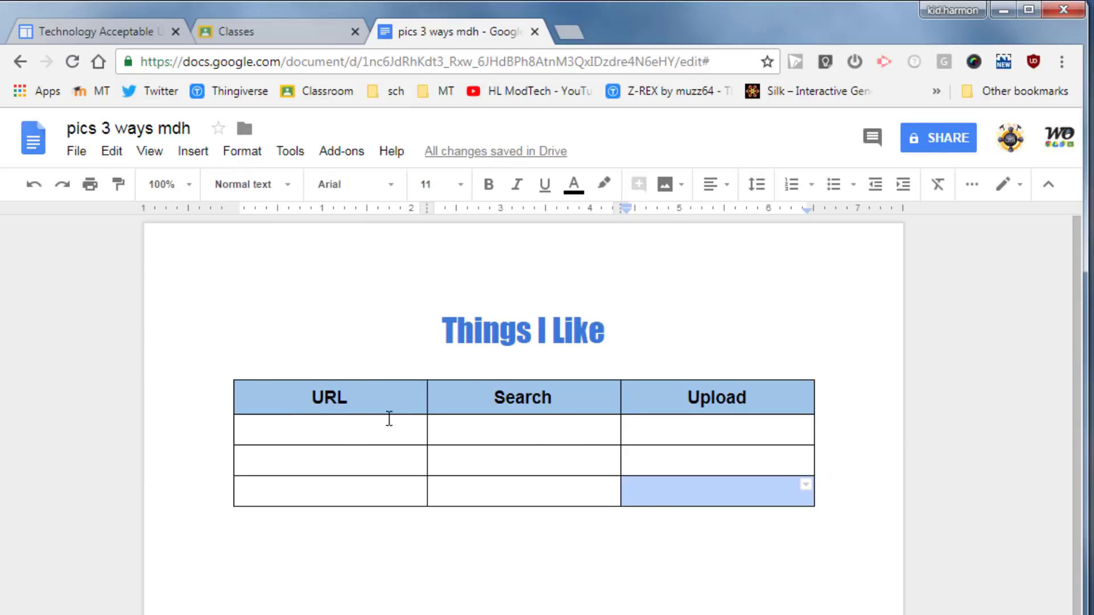
# Start inserting an image by URL in the empty cell directly below "URL".
pyautogui.click(297, 433)
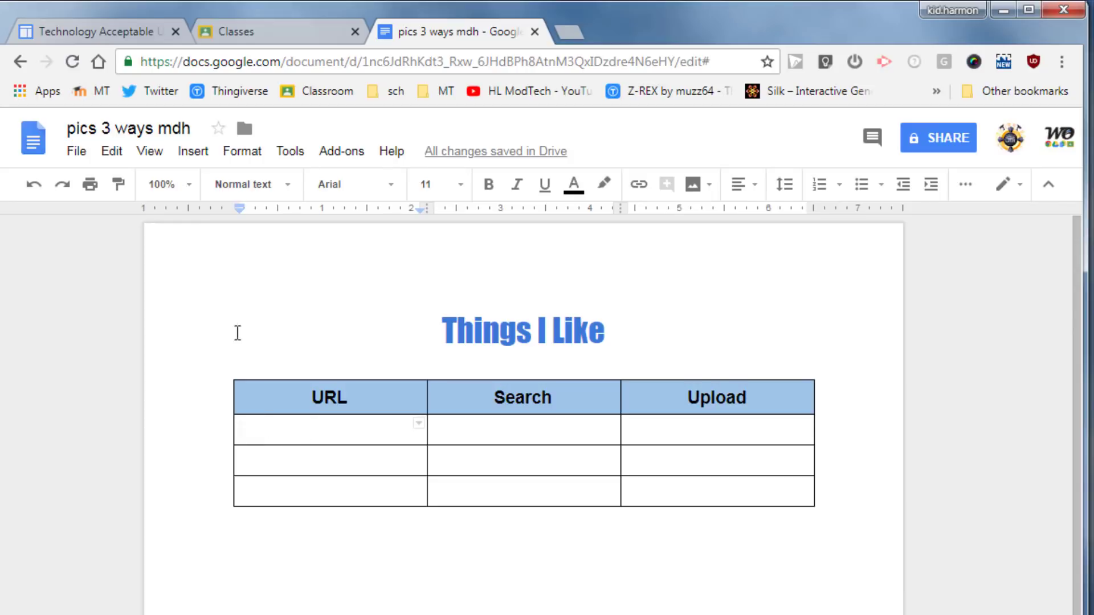
pyautogui.click(193, 151)
pyautogui.moveTo(200, 183)
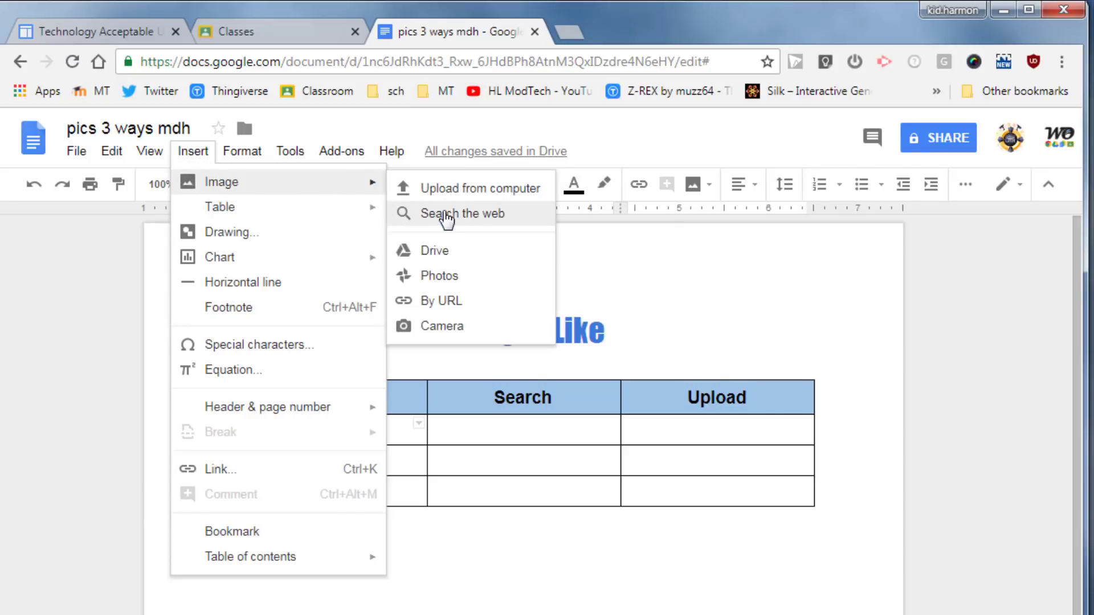
pyautogui.click(442, 303)
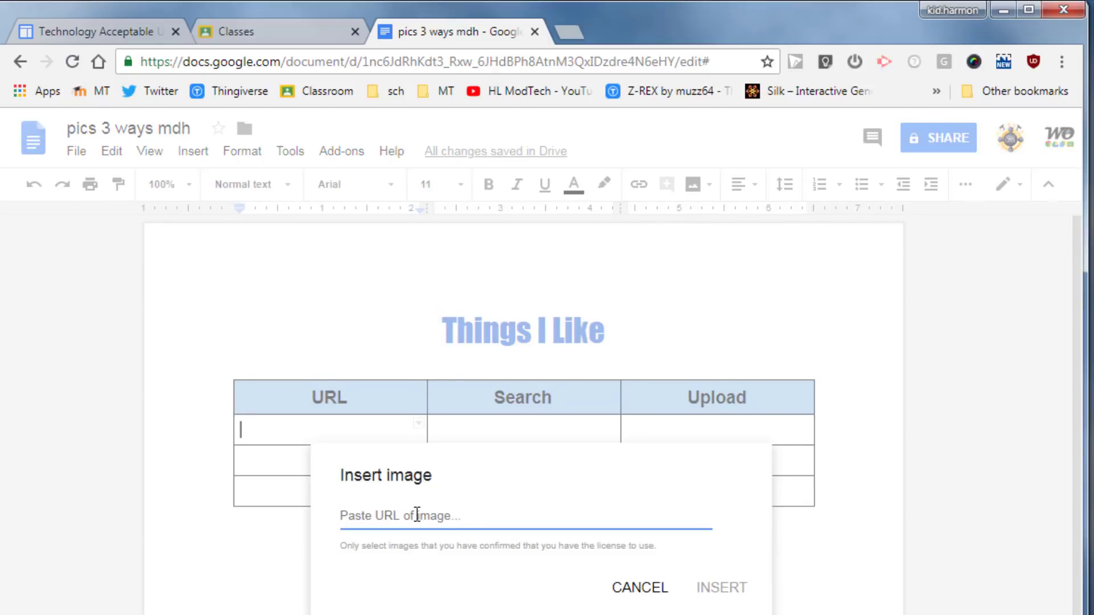
# Search Google for "lions" in a new browser tab and show the image results.
pyautogui.click(573, 35)
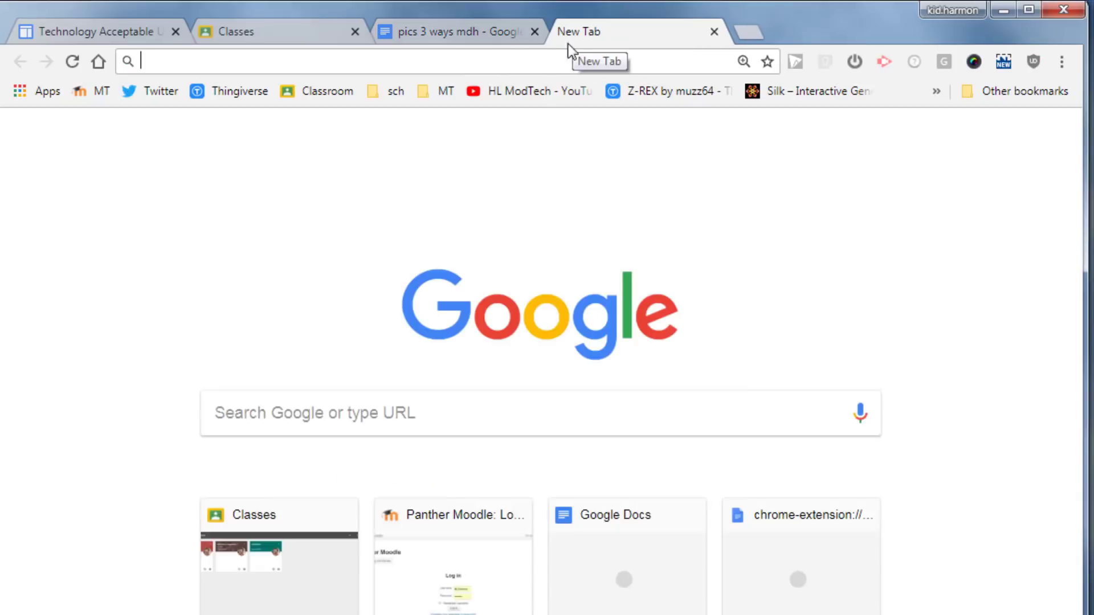
pyautogui.click(354, 415)
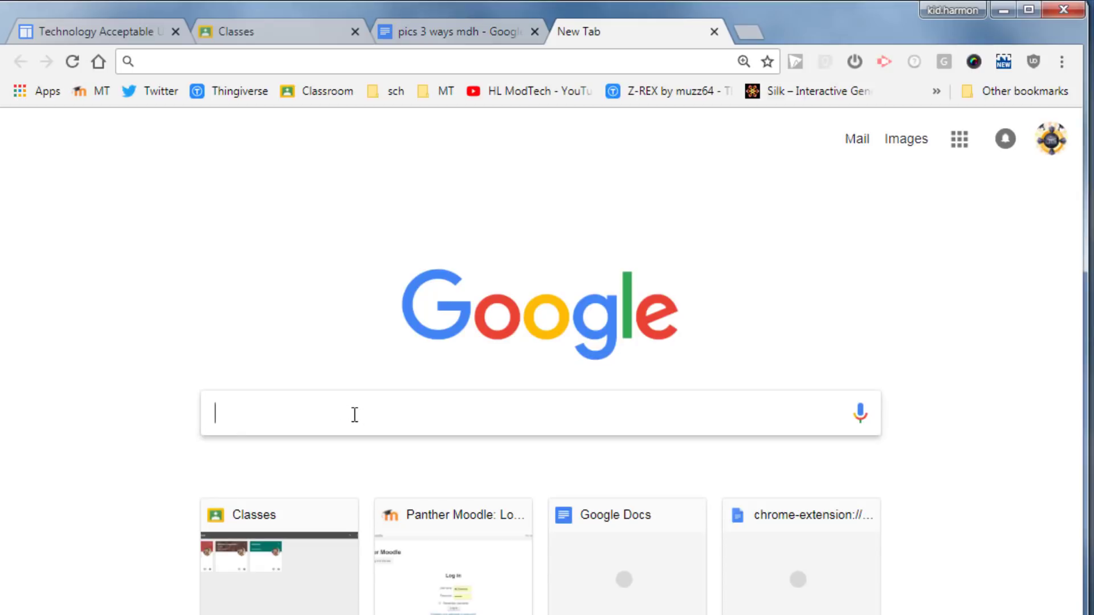
pyautogui.write('l;io')
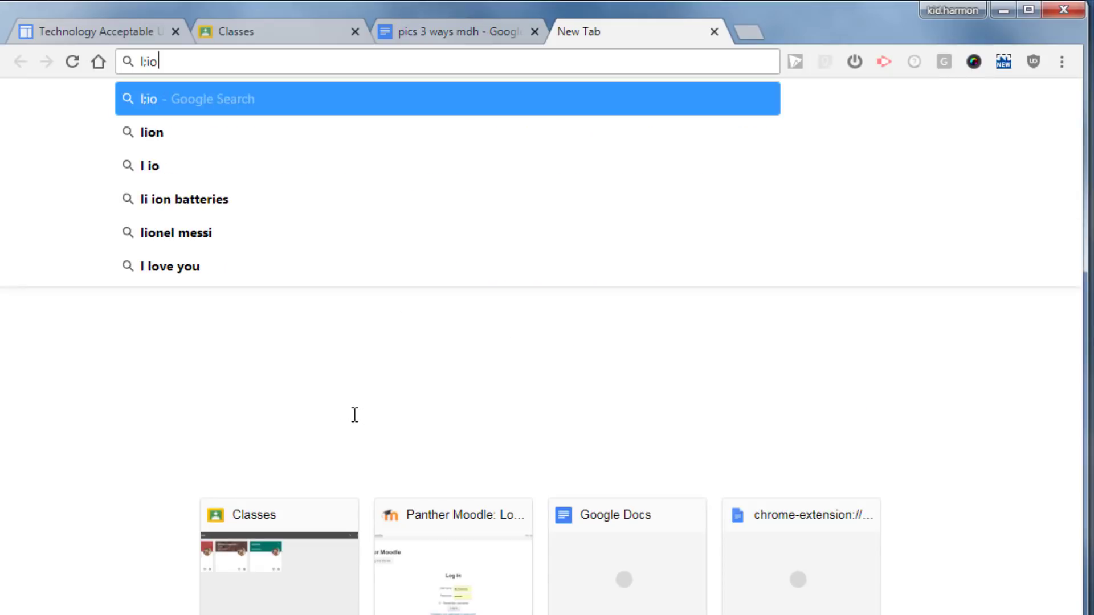
pyautogui.press('BackSpace')
pyautogui.press('BackSpace')
pyautogui.press('BackSpace')
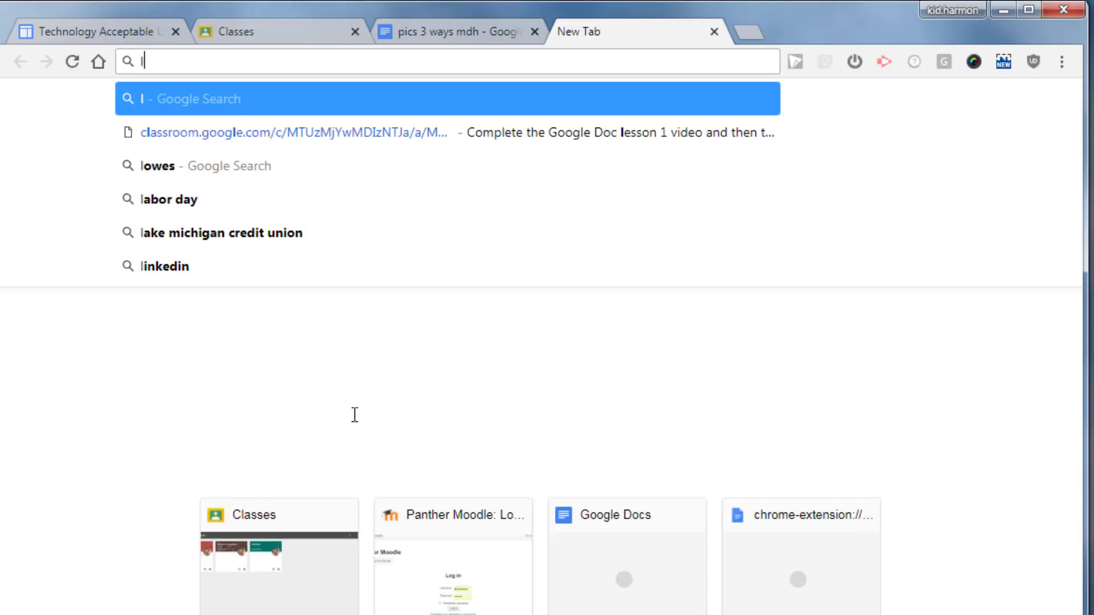
pyautogui.write('ions')
pyautogui.press('Return')
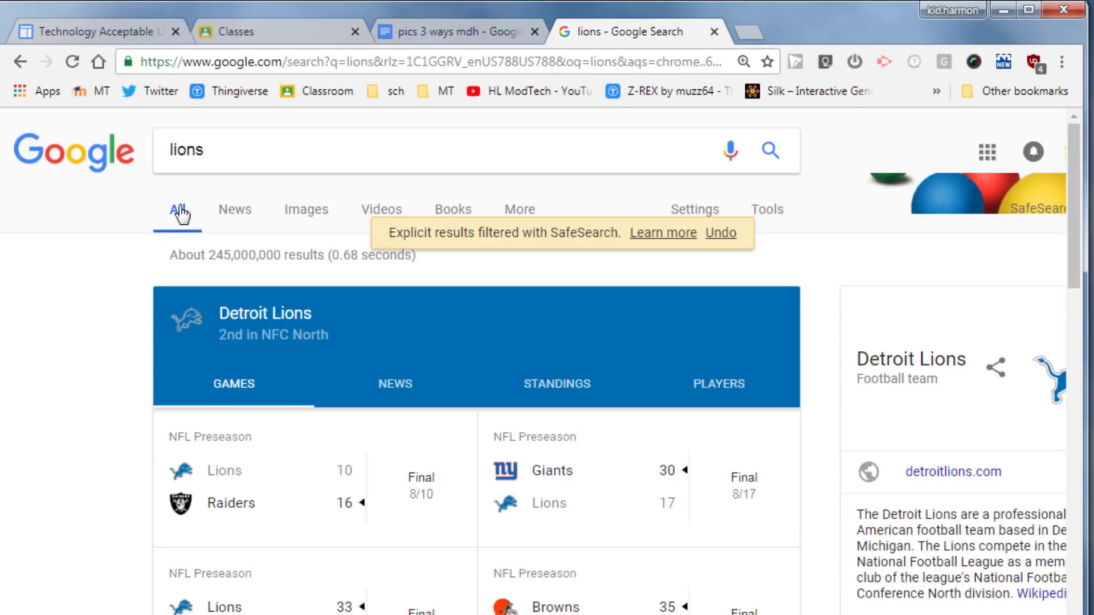
pyautogui.click(303, 215)
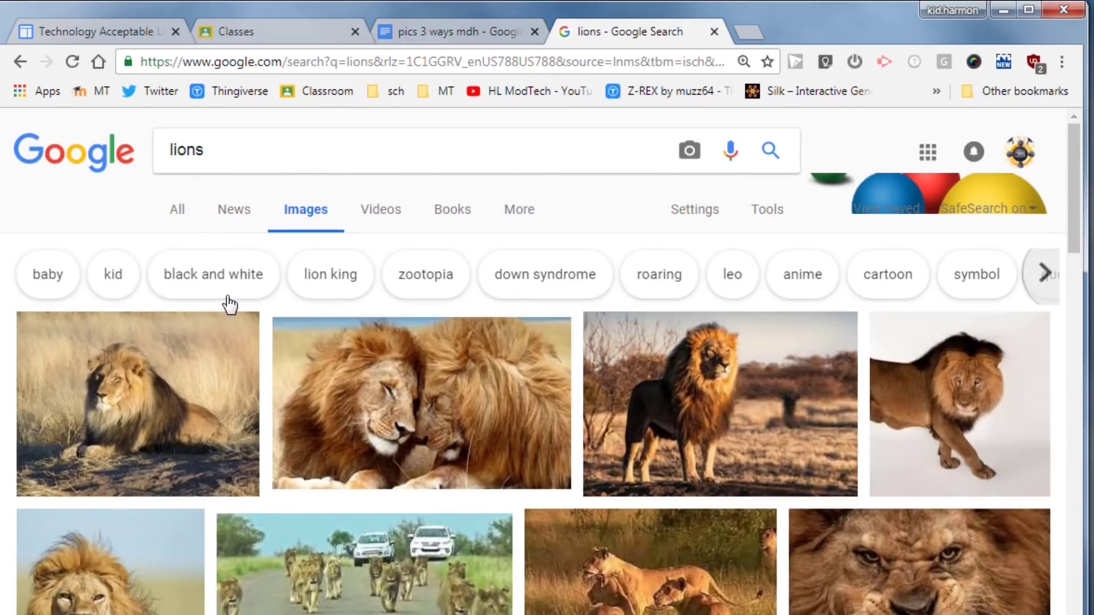
# Open the Detroit Lions football player picture from the image results and copy its image address.
pyautogui.scroll(-6, 508, 557)
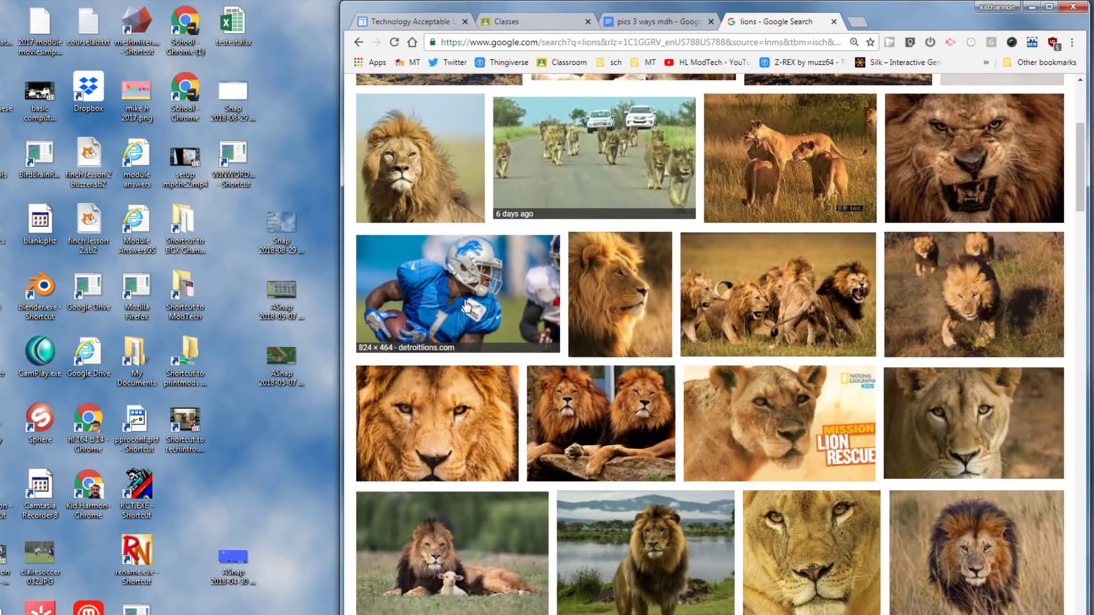
pyautogui.click(466, 306)
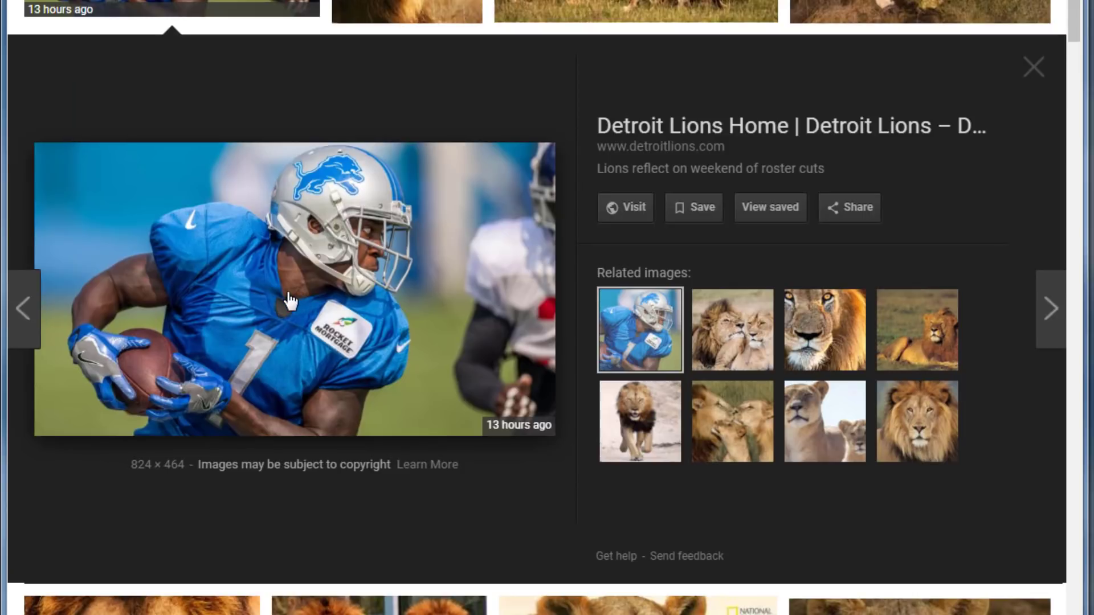
pyautogui.rightClick(291, 300)
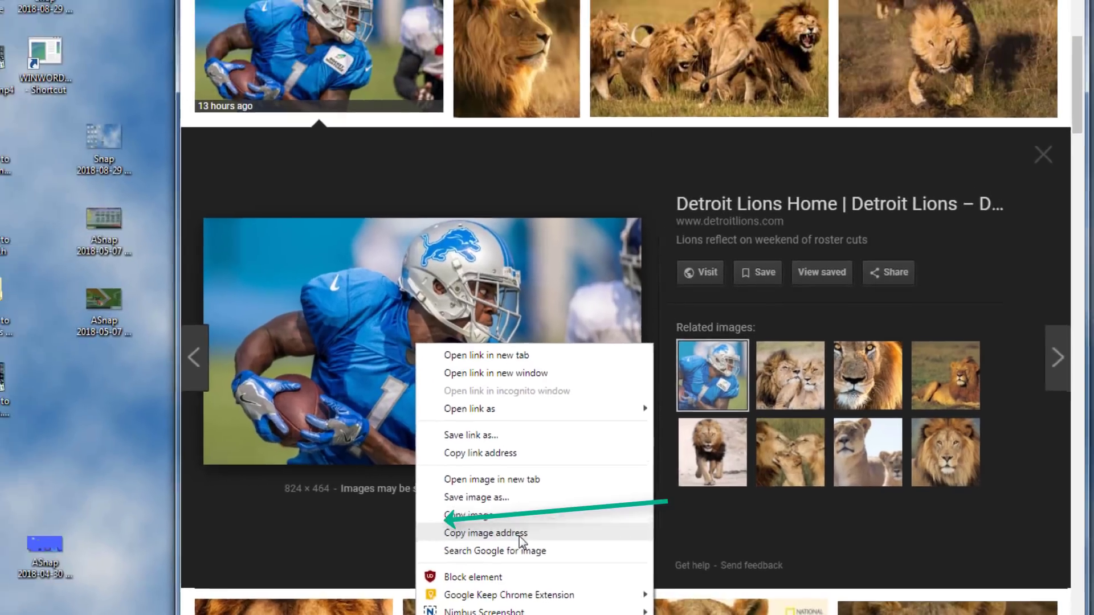
pyautogui.click(373, 517)
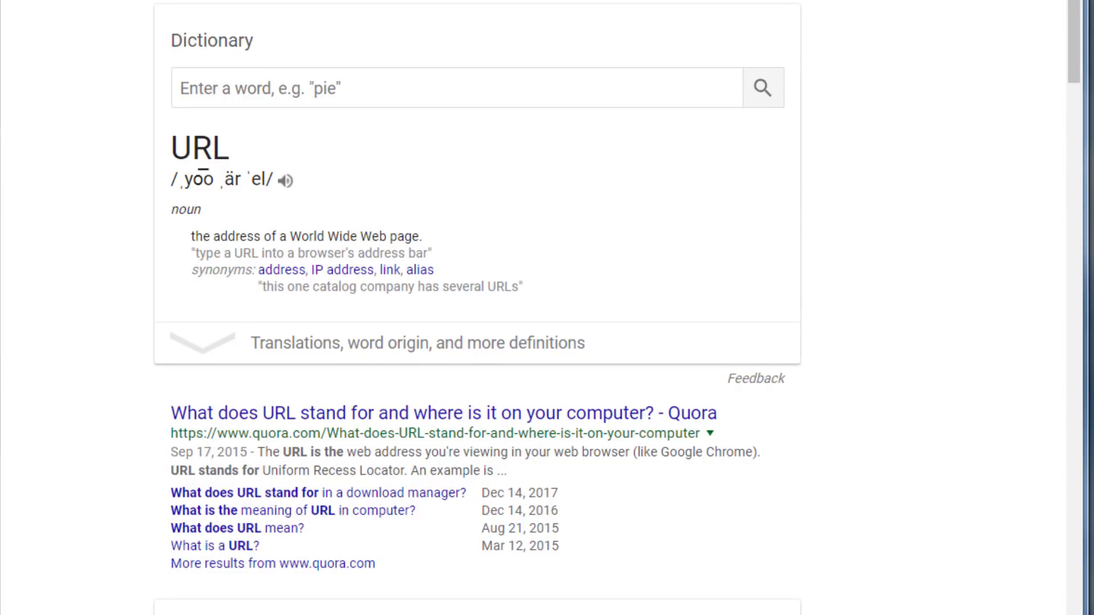
# Return to the "pics 3 ways mdh" document, paste the copied image address as the image URL and insert the picture.
pyautogui.click(443, 29)
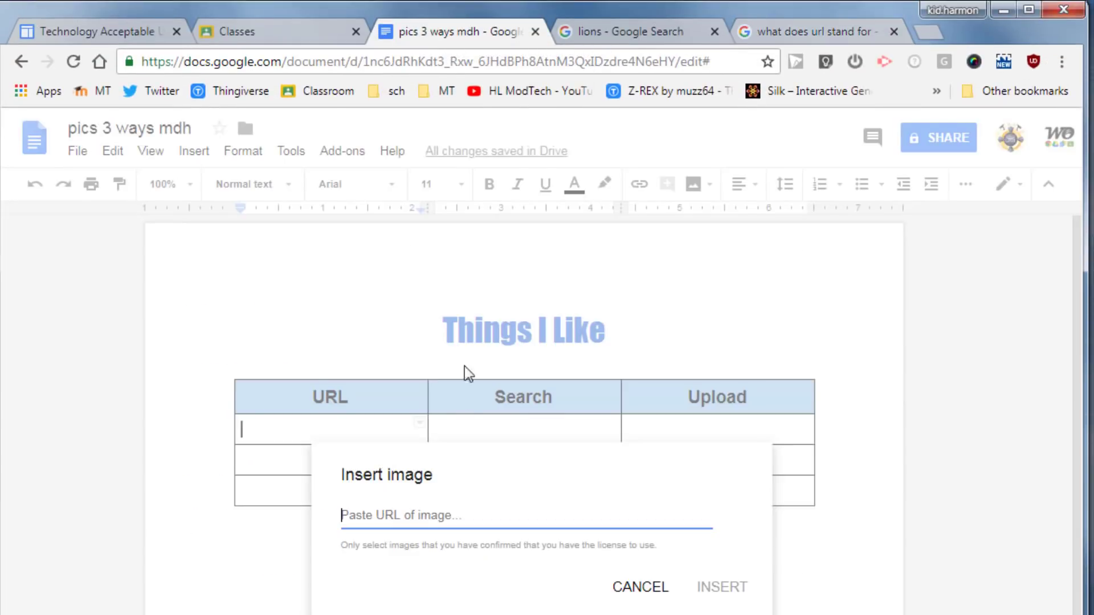
pyautogui.rightClick(392, 515)
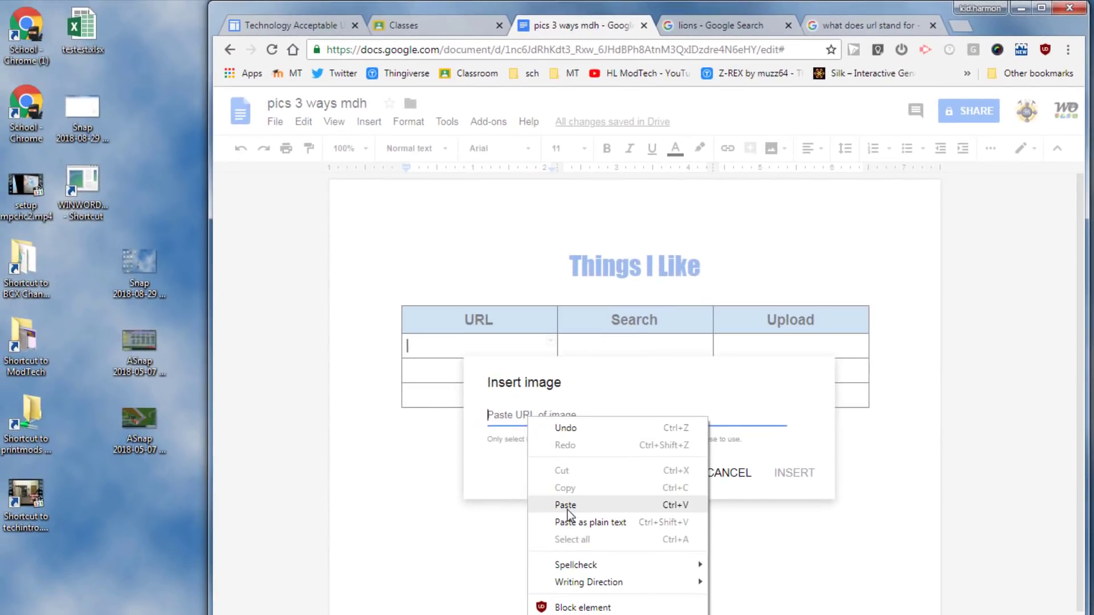
pyautogui.click(566, 506)
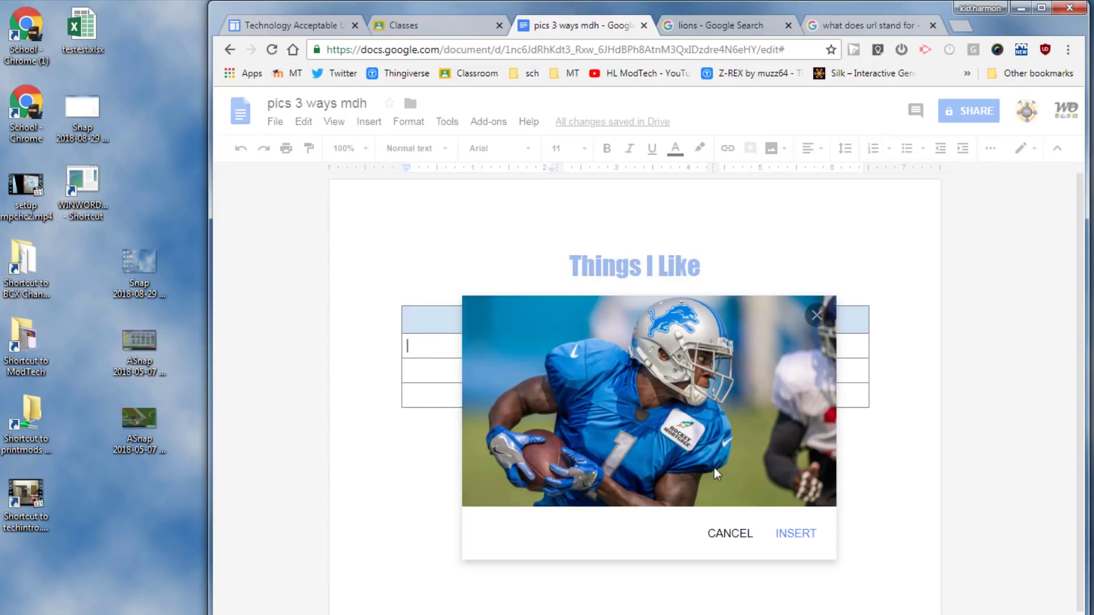
pyautogui.click(787, 537)
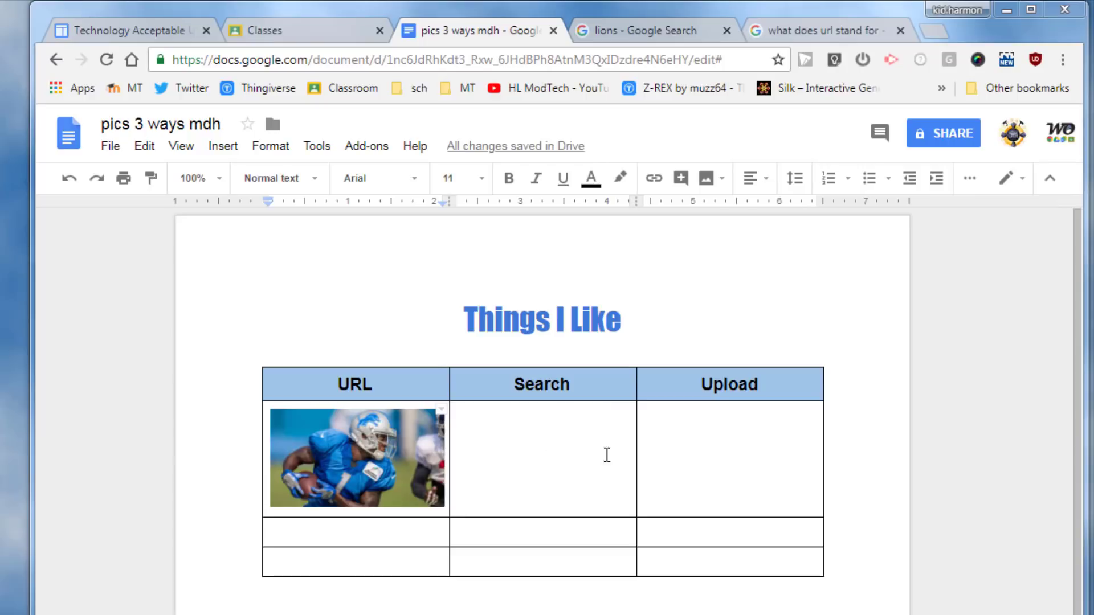
# Start a web image search for "sail boat" to fill the empty cell directly below "Search".
pyautogui.click(557, 450)
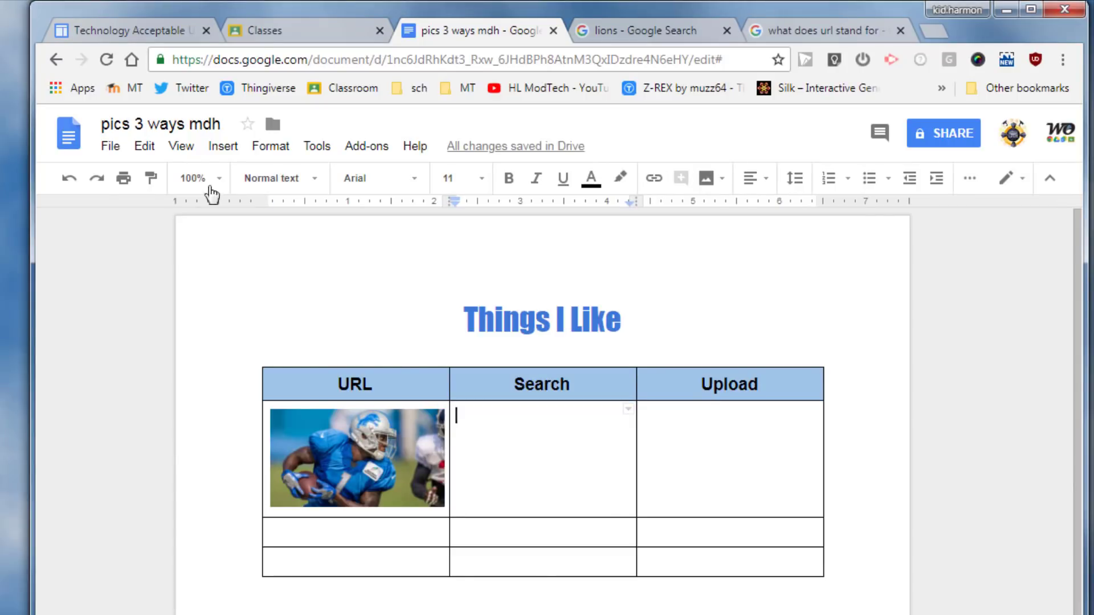
pyautogui.click(223, 148)
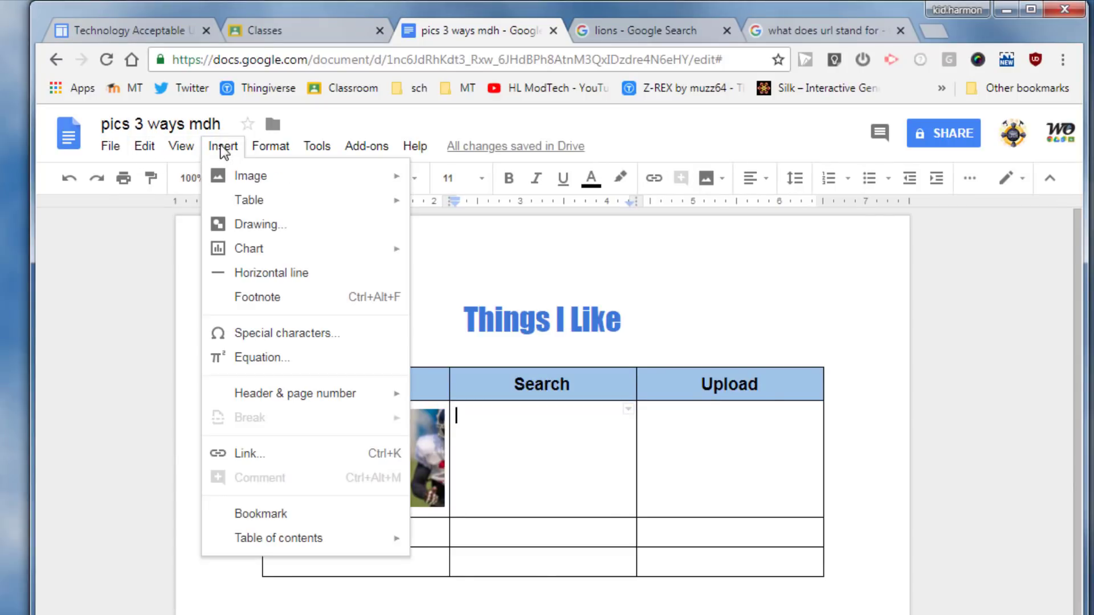
pyautogui.moveTo(228, 178)
pyautogui.click(450, 209)
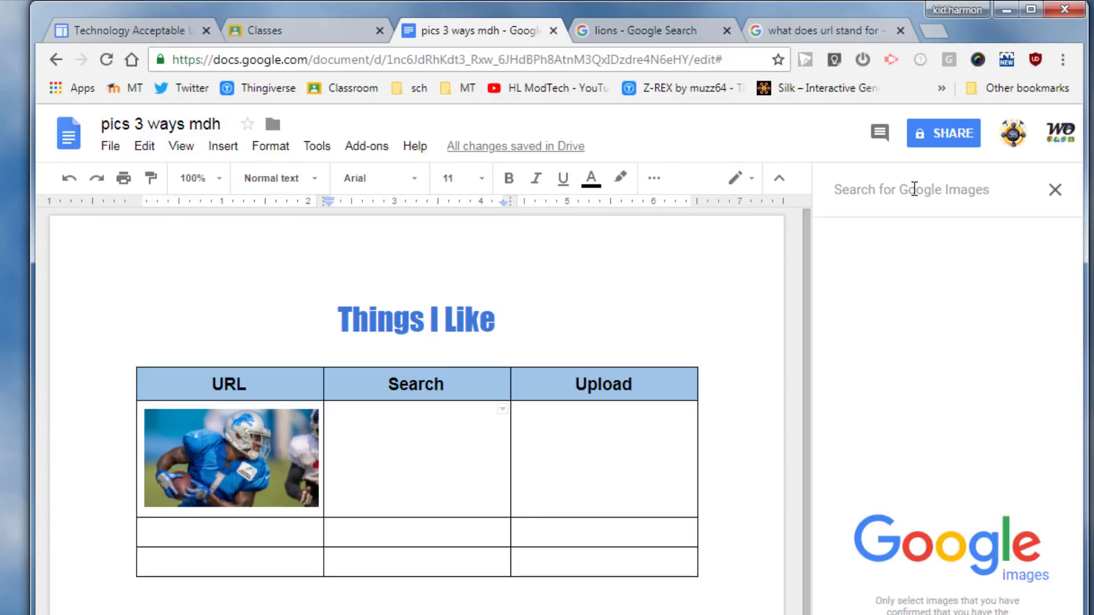
pyautogui.write('sail')
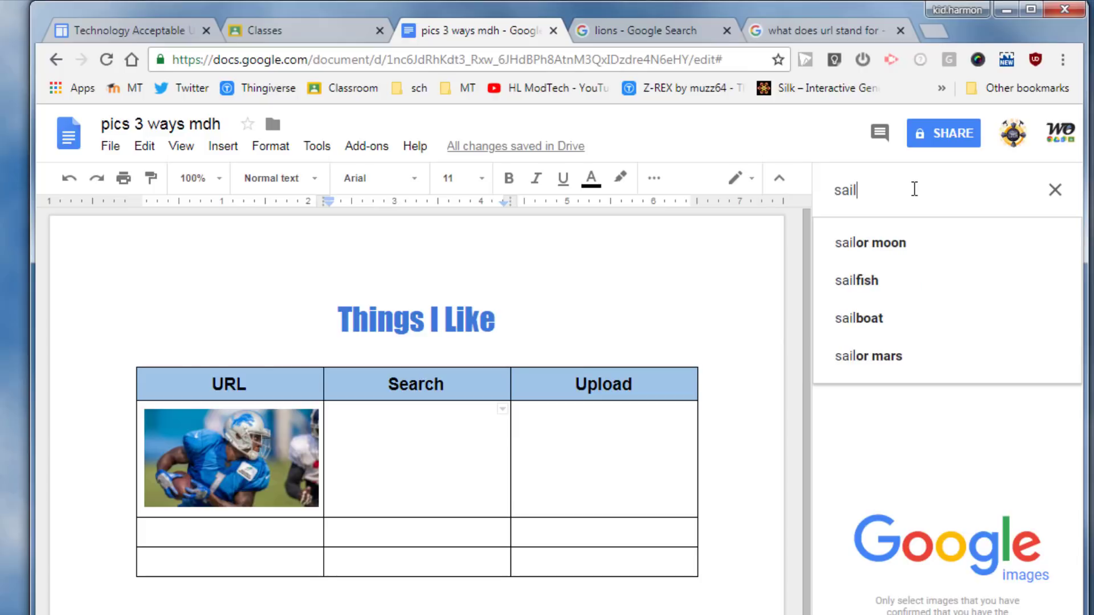
pyautogui.write(' boat')
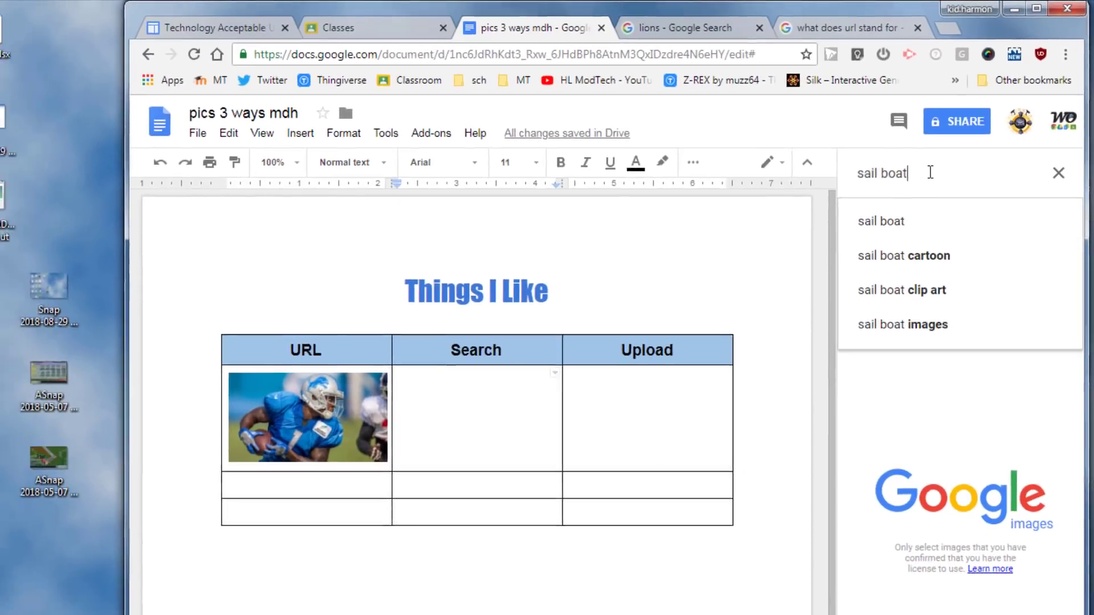
pyautogui.press('Return')
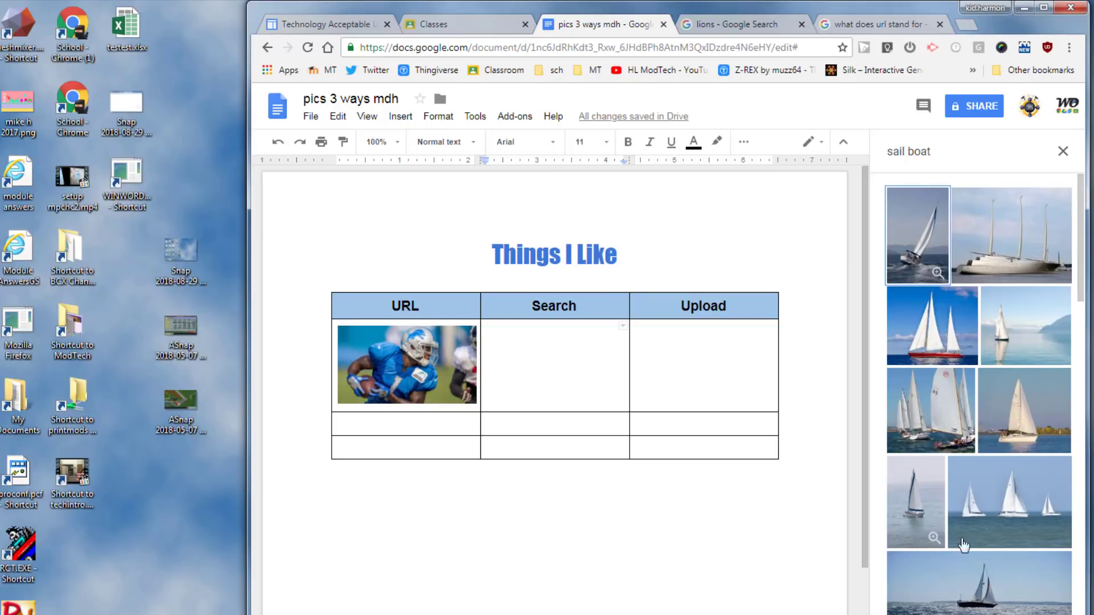
# Insert the picture of the sailboat with the red-and-white sail from the image search results.
pyautogui.scroll(-1, 904, 464)
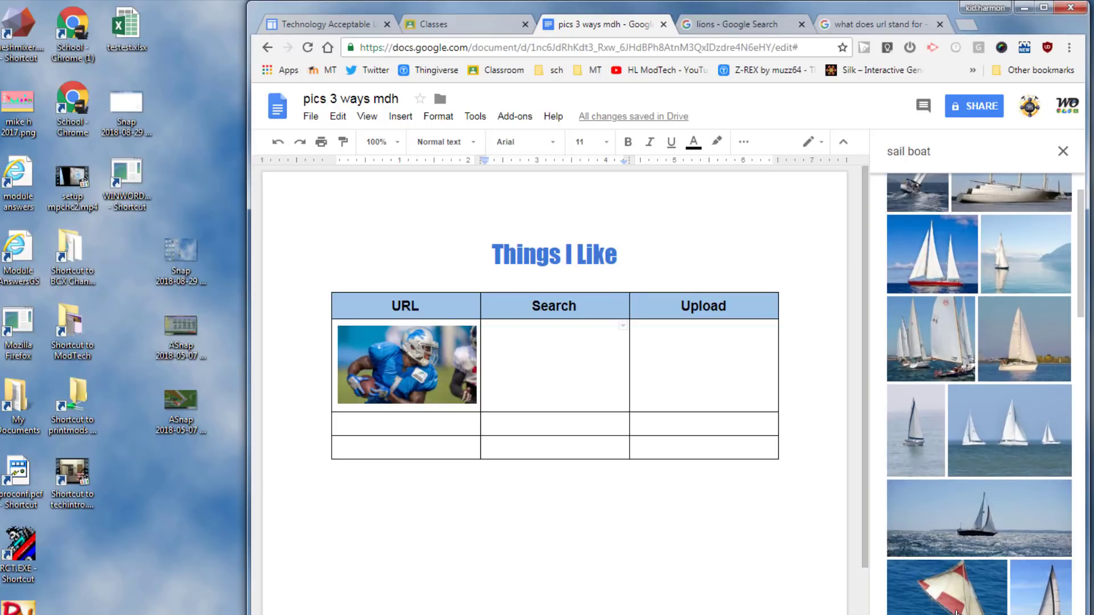
pyautogui.click(956, 613)
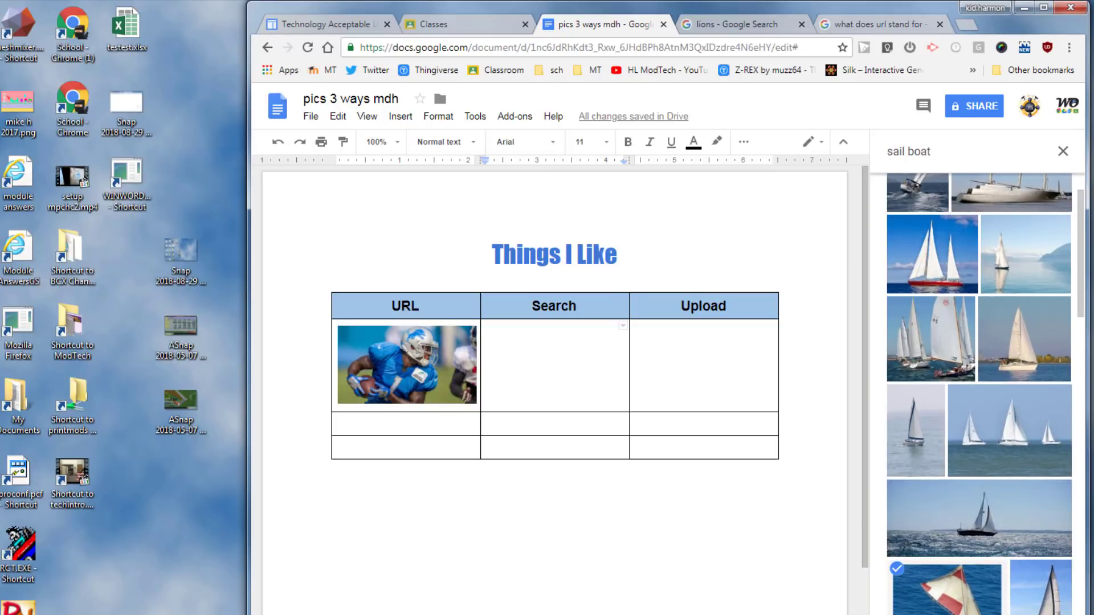
pyautogui.click(1046, 614)
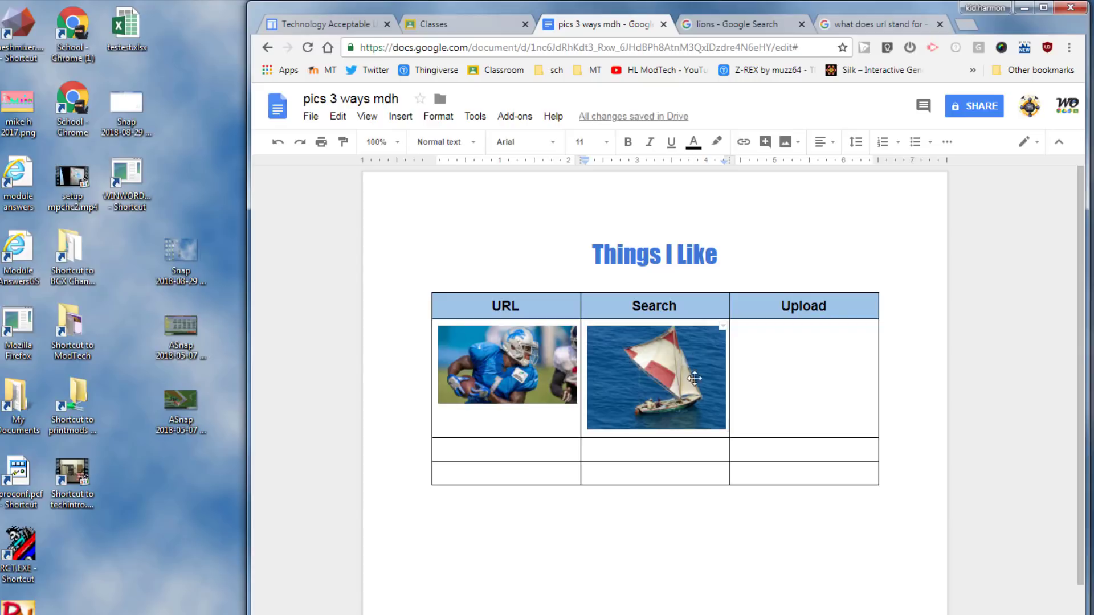
# Shrink the sailboat picture proportionally to about three quarters of its width.
pyautogui.click(720, 426)
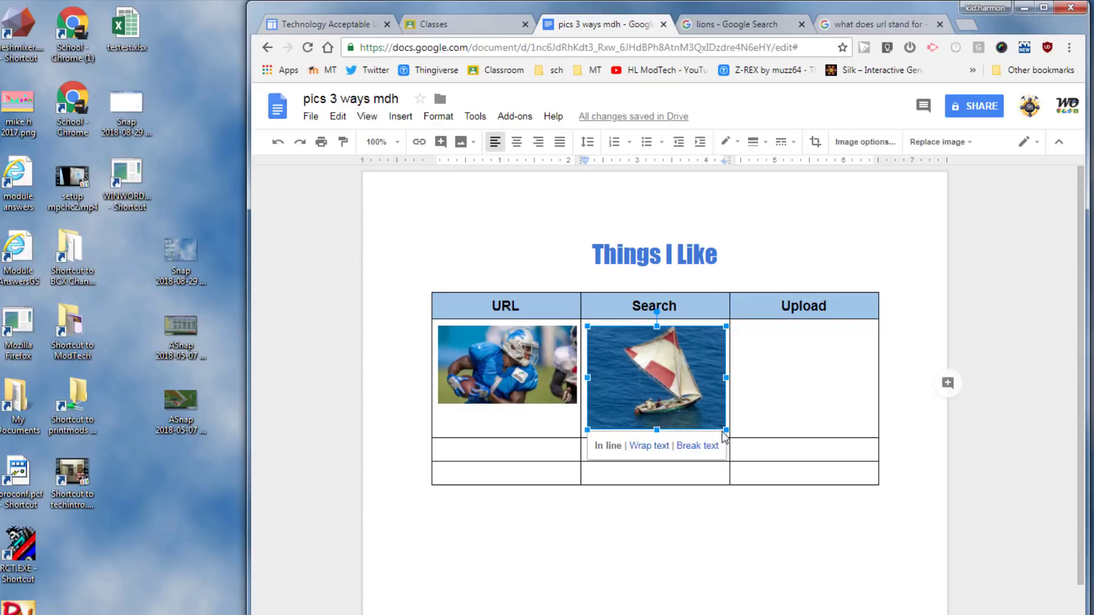
pyautogui.moveTo(725, 430); pyautogui.dragTo(695, 394)
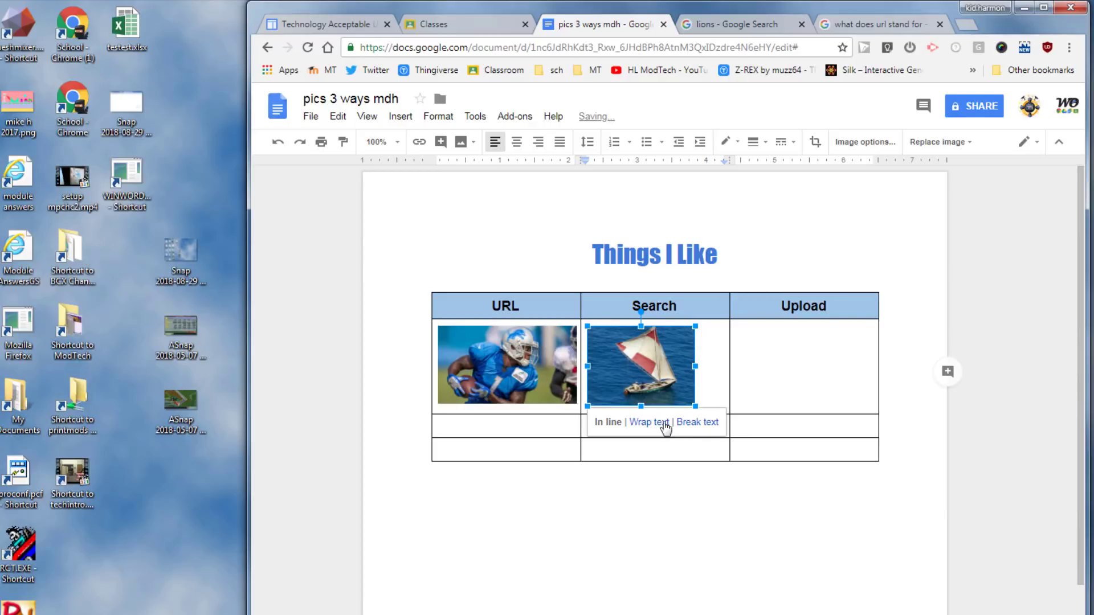
pyautogui.click(617, 455)
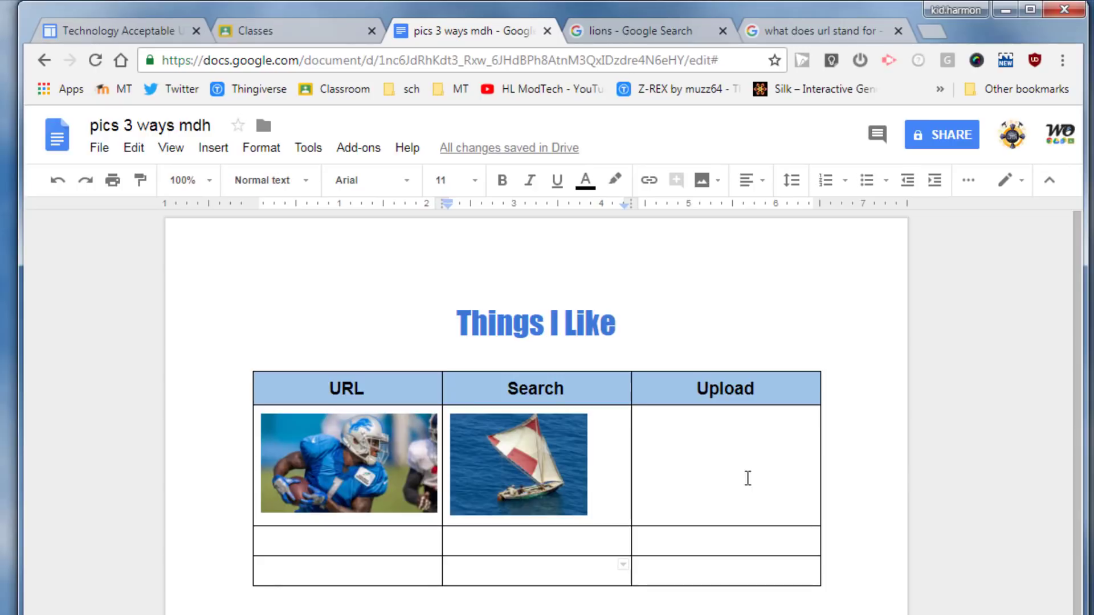
# Place the cursor in the cell below "Upload" and search Google Images for "ribs" in the open lions search tab.
pyautogui.click(711, 461)
pyautogui.click(627, 30)
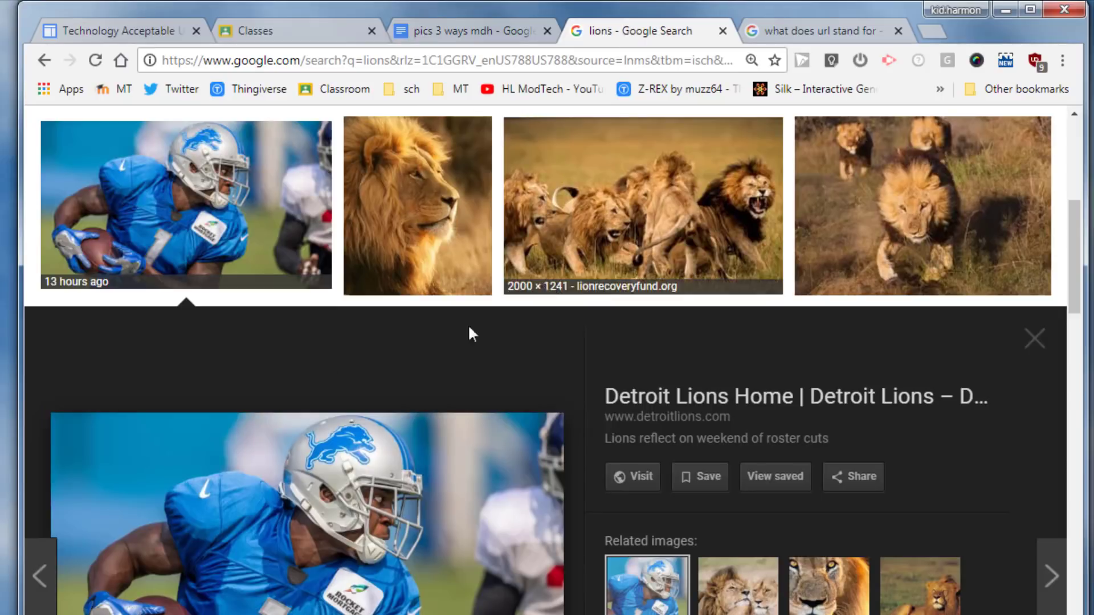
pyautogui.scroll(10, 480, 504)
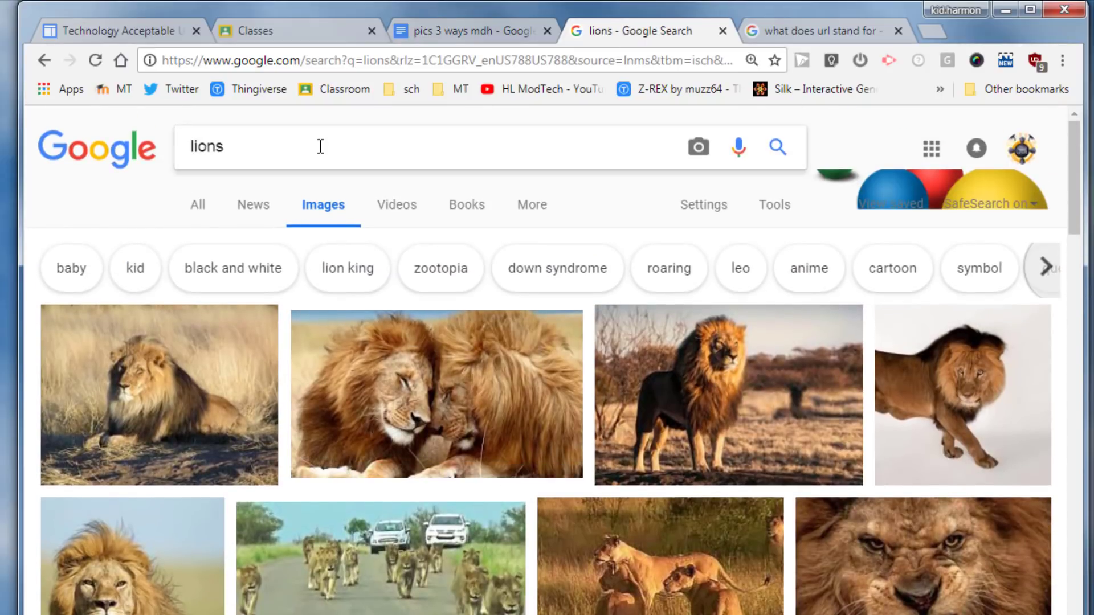
pyautogui.moveTo(320, 144); pyautogui.dragTo(55, 147)
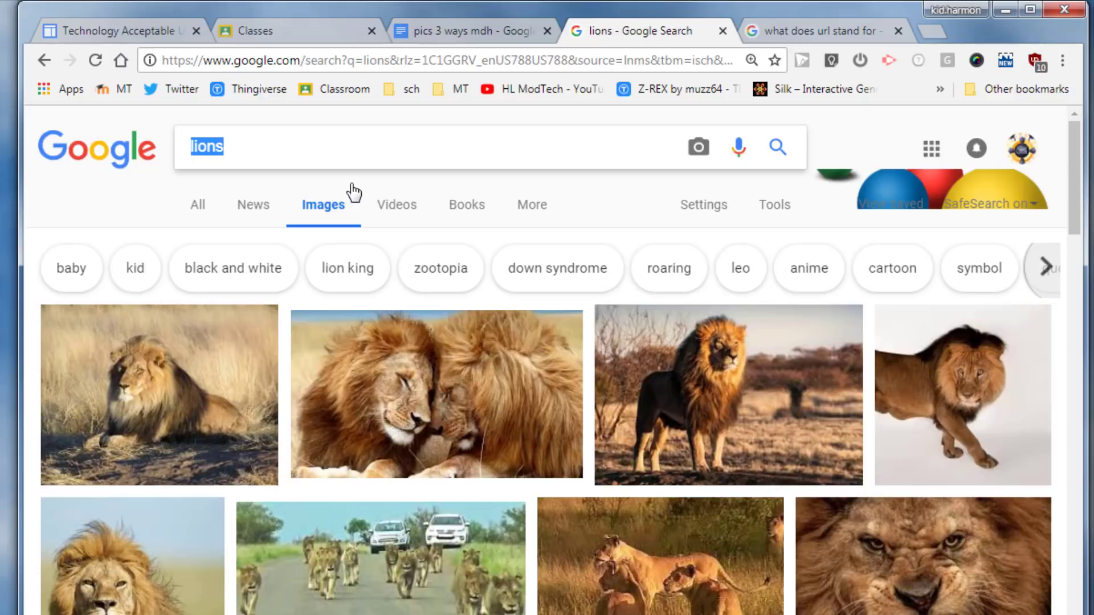
pyautogui.write('ribs')
pyautogui.press('Return')
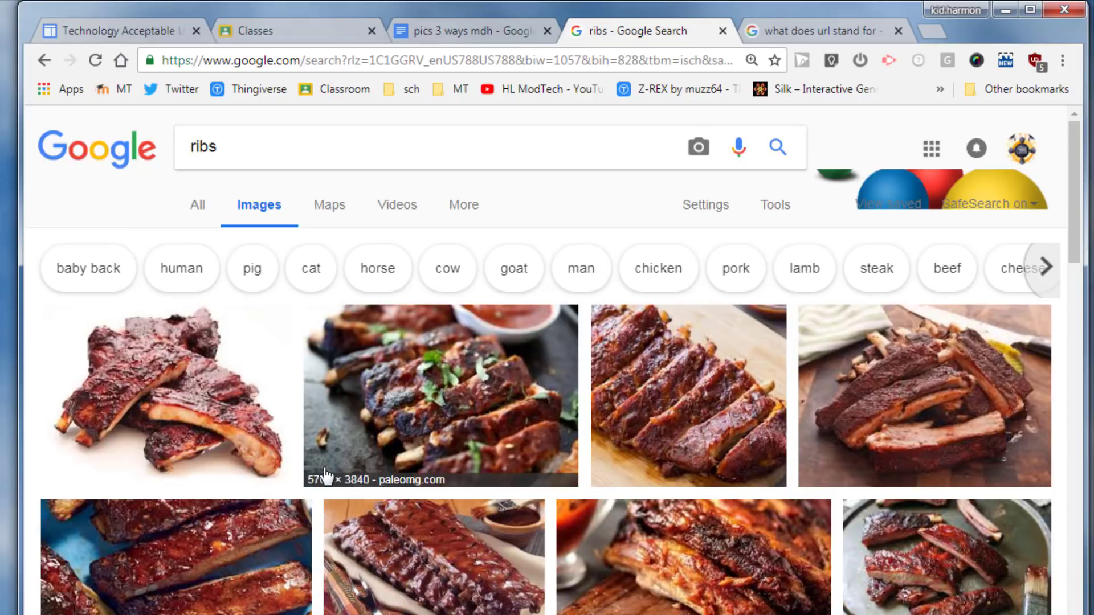
# Open the "Savory and Sweet Smoked Ribs" picture and save it to the Downloads folder as featured-smoked-ribs.jpg.
pyautogui.click(700, 590)
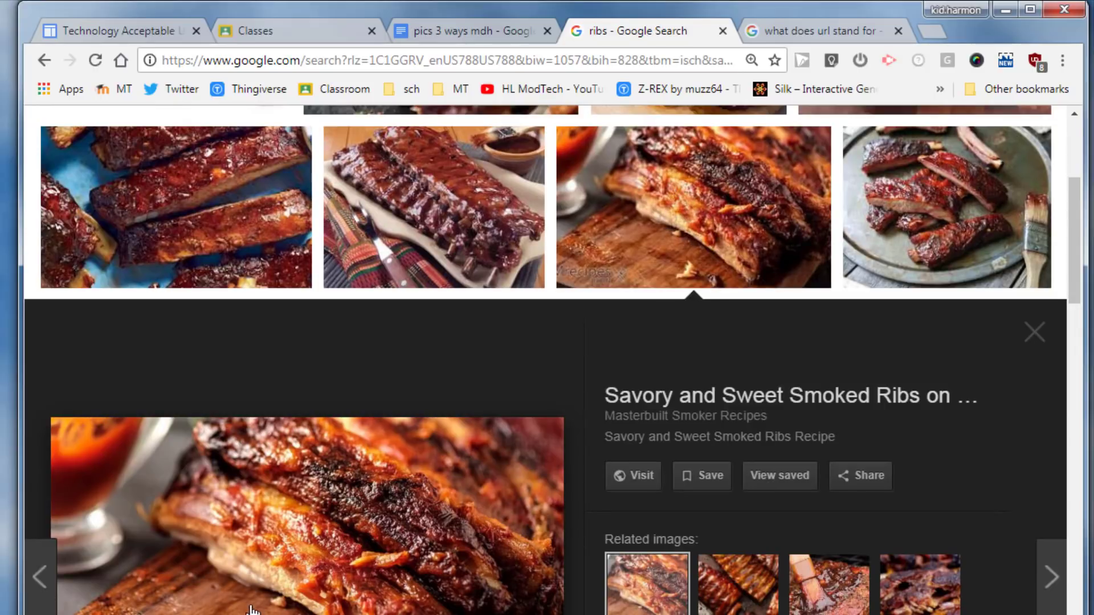
pyautogui.rightClick(317, 567)
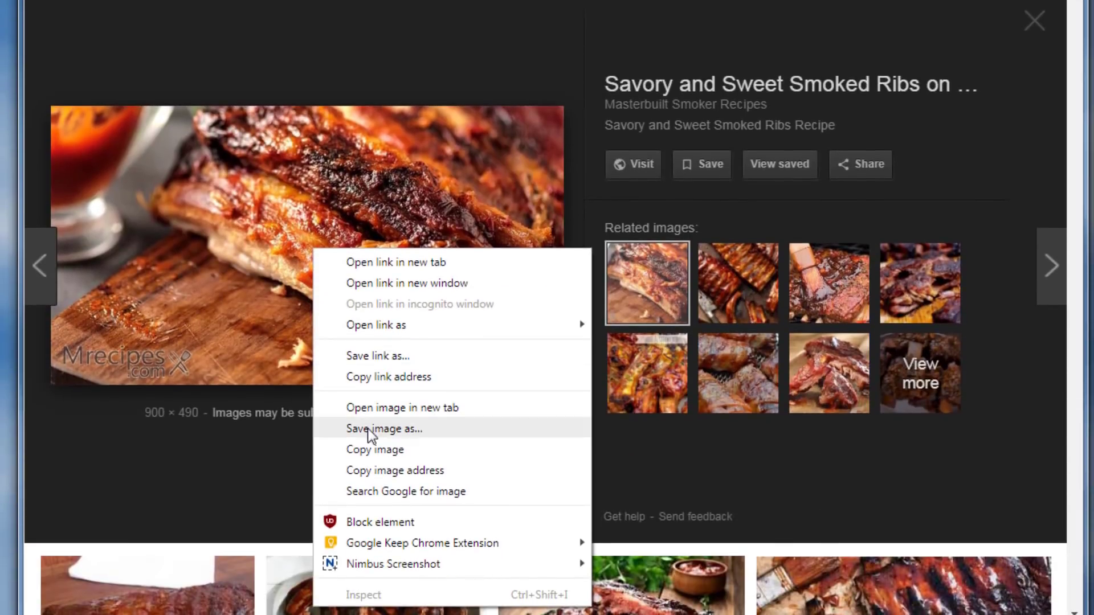
pyautogui.click(379, 429)
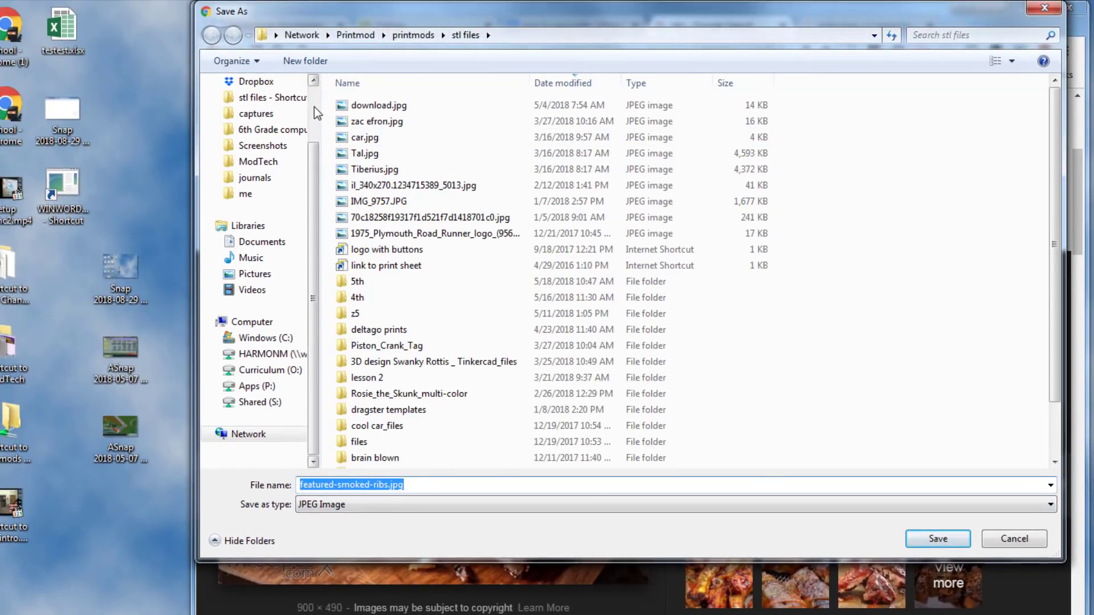
pyautogui.scroll(2, 314, 108)
pyautogui.click(250, 120)
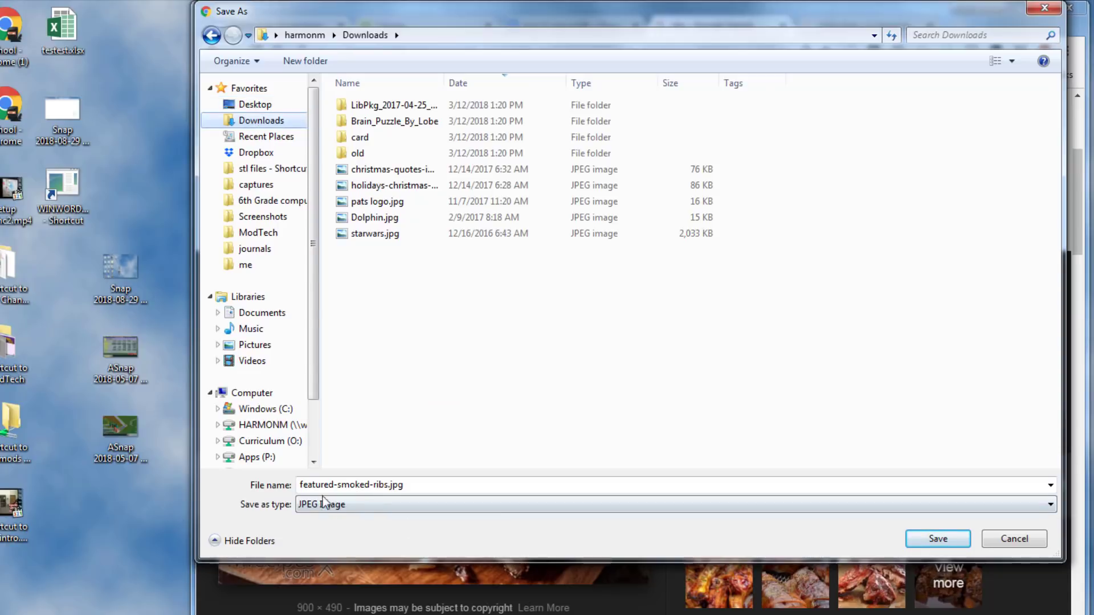
pyautogui.click(937, 539)
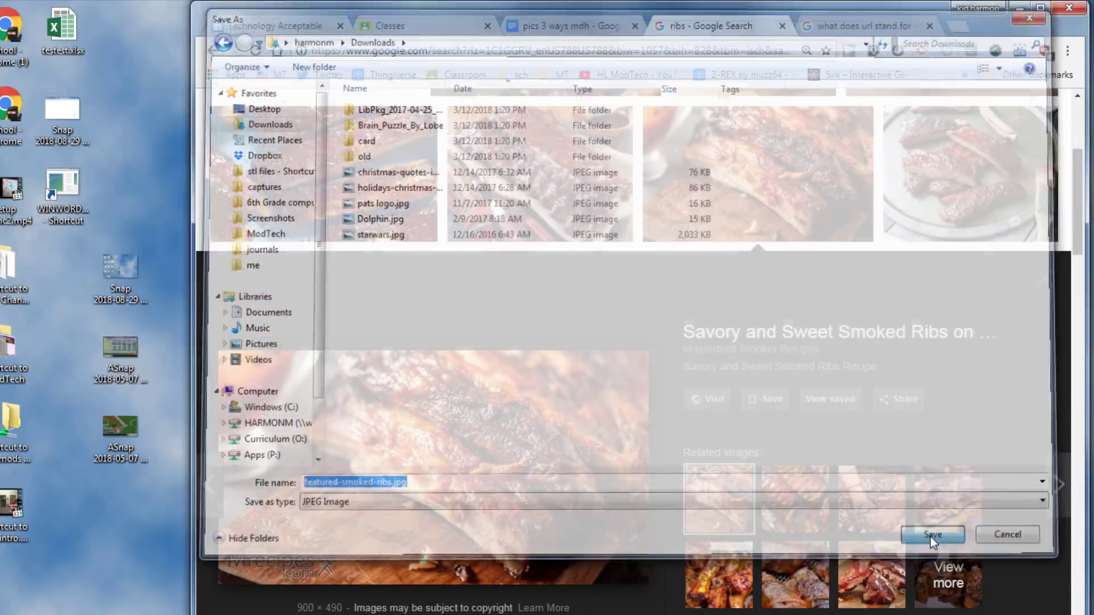
# Return to the "pics 3 ways mdh" document and upload featured-smoked-ribs.jpg from Downloads into the cell below "Upload".
pyautogui.click(565, 26)
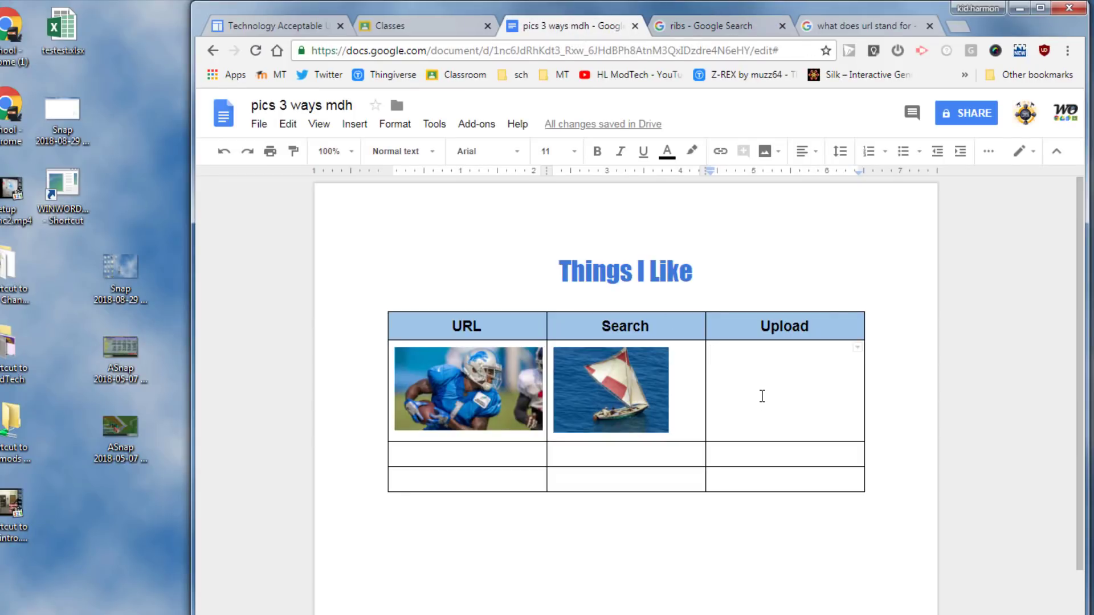
pyautogui.doubleClick(734, 357)
pyautogui.click(732, 372)
pyautogui.click(352, 125)
pyautogui.moveTo(361, 154)
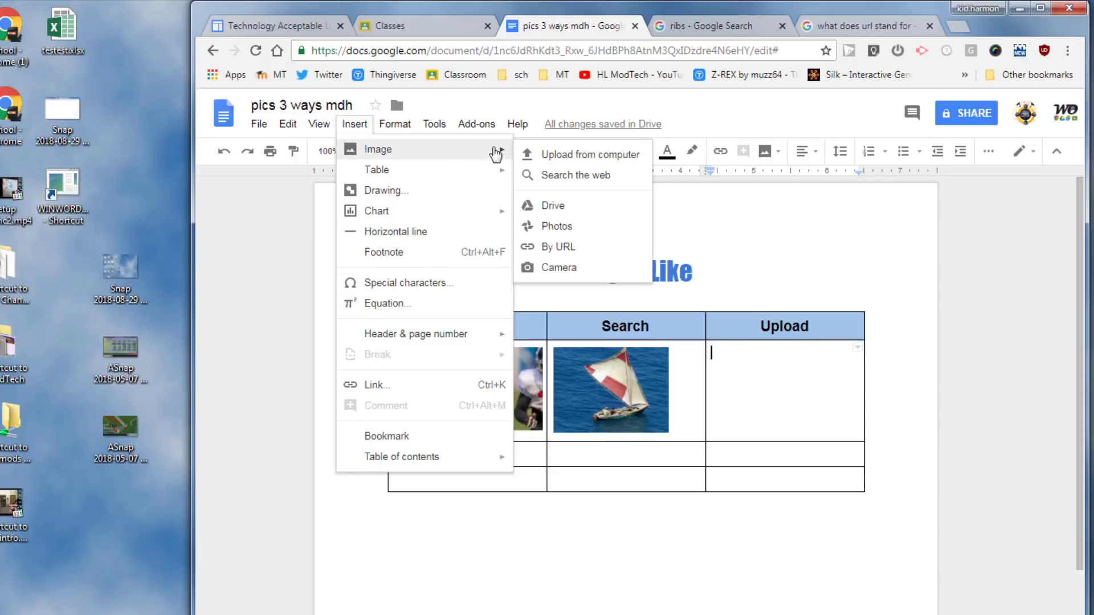
pyautogui.click(555, 155)
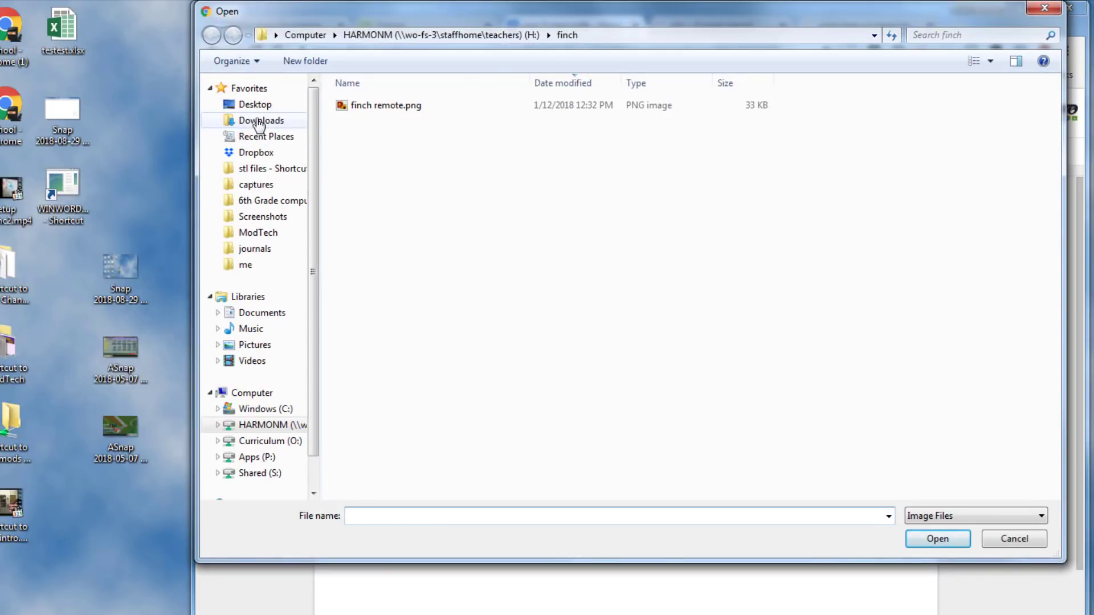
pyautogui.click(260, 122)
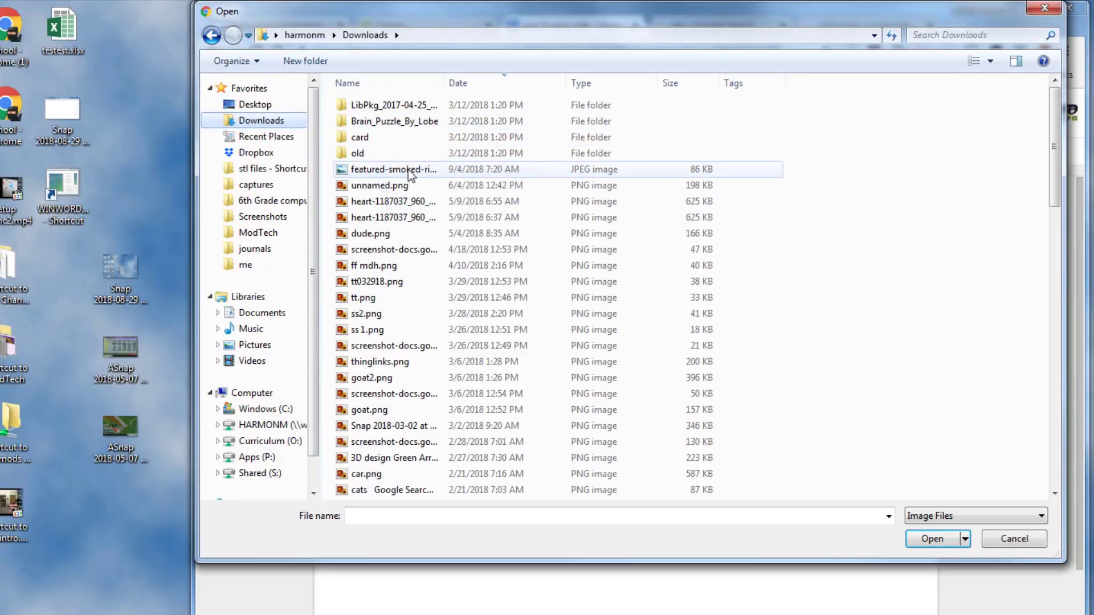
pyautogui.doubleClick(385, 170)
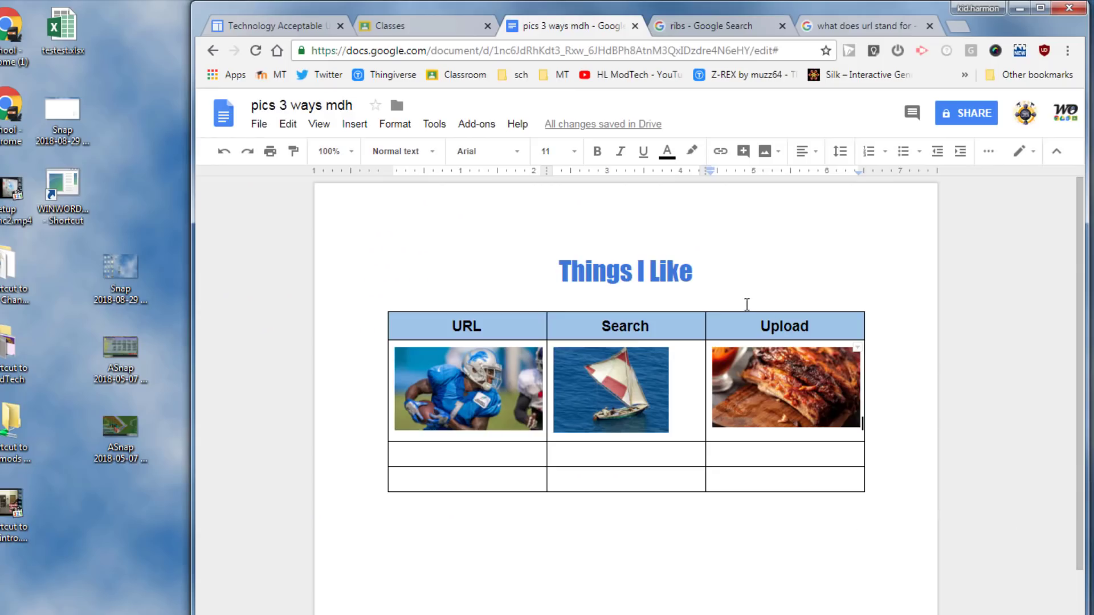
# Start a bulleted list with the star bullet style on the line below the table.
pyautogui.click(435, 519)
pyautogui.click(433, 518)
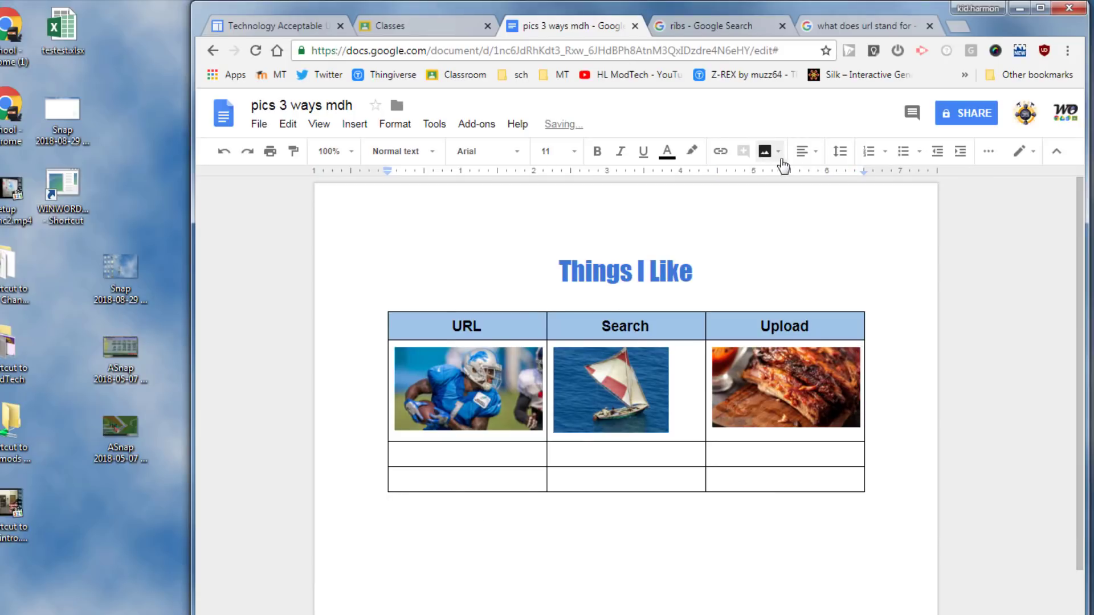
pyautogui.click(901, 153)
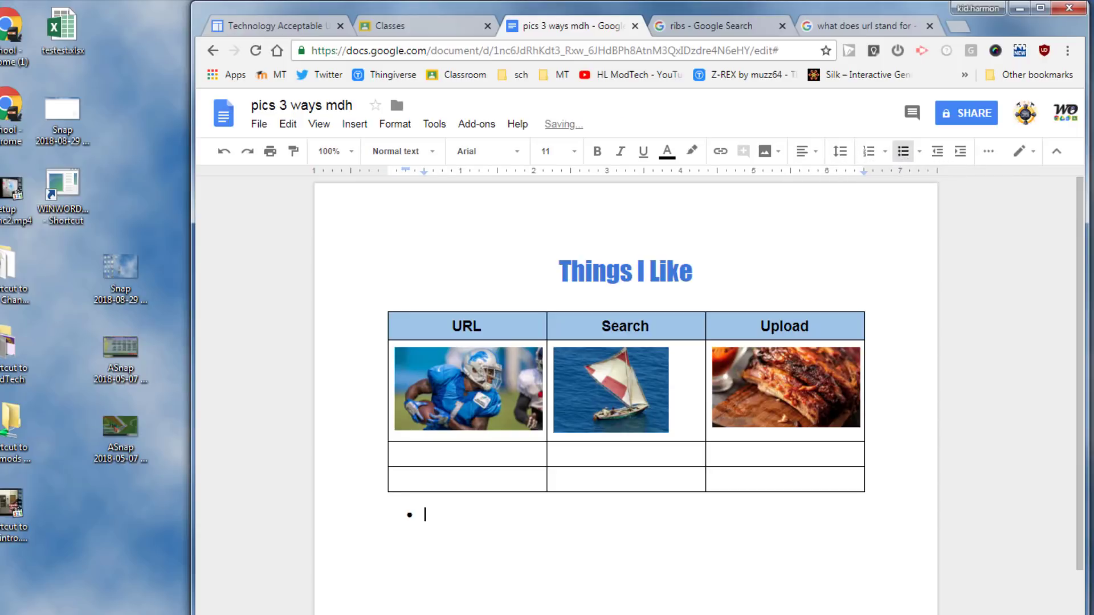
pyautogui.click(919, 151)
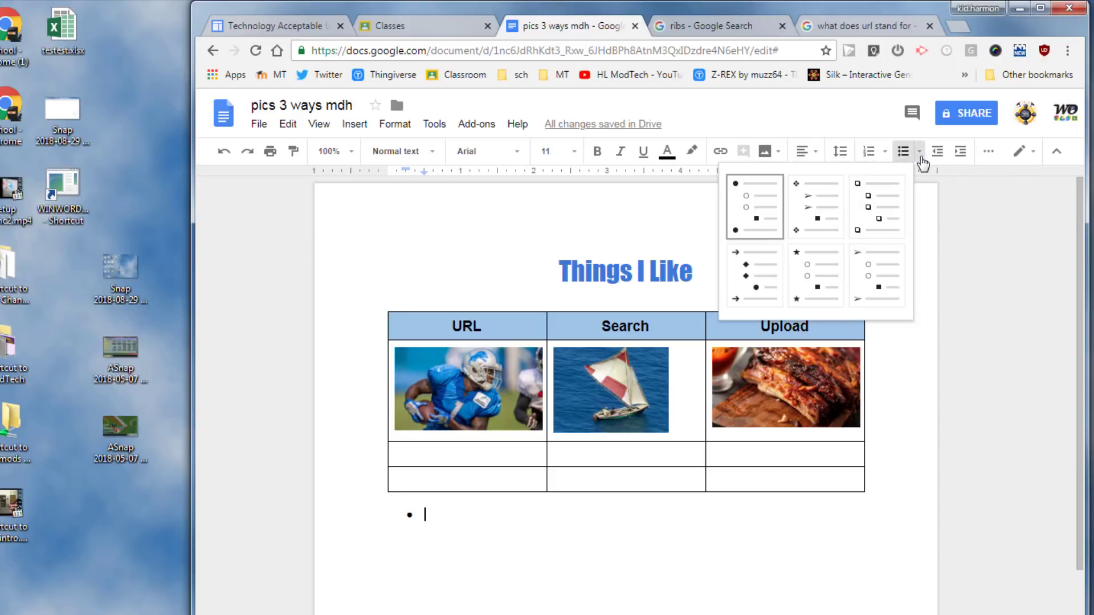
pyautogui.click(816, 282)
pyautogui.doubleClick(446, 519)
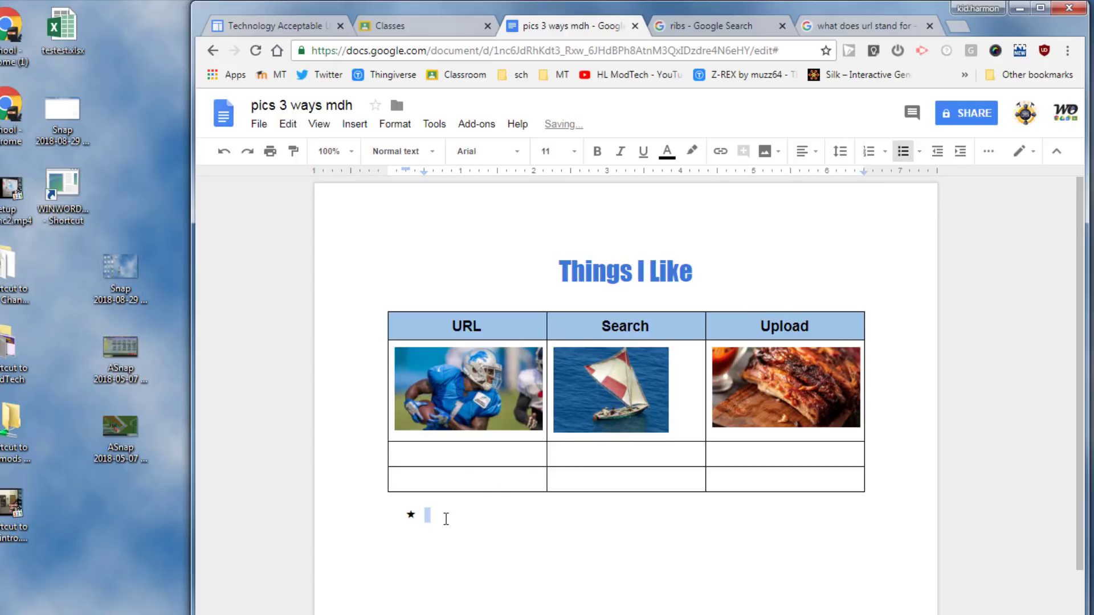
pyautogui.click(444, 519)
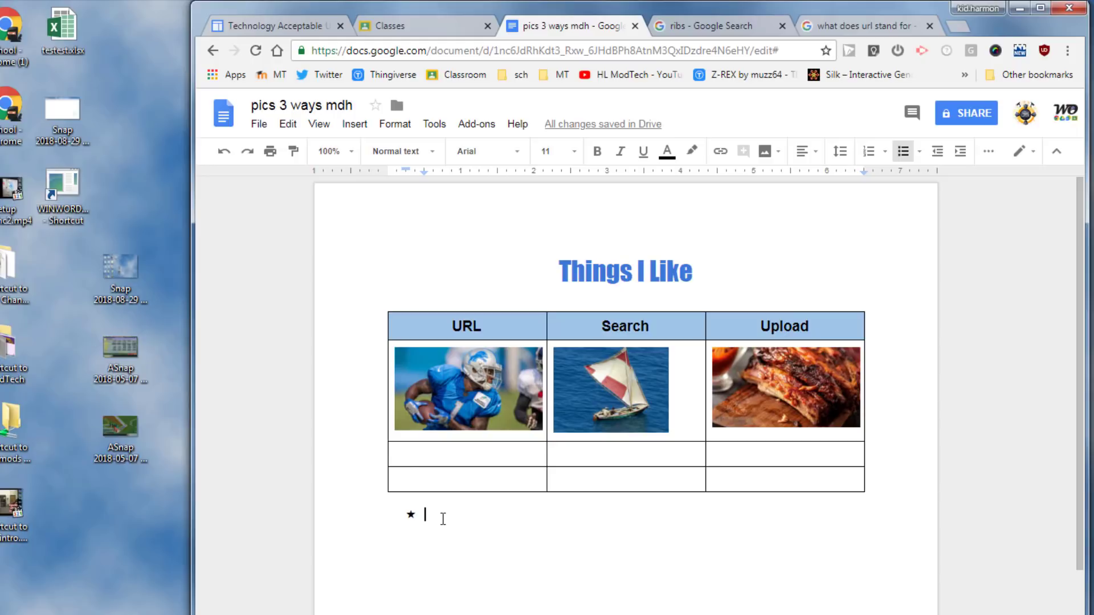
# Write "URL - right click and copy the image address, then paste it using the Insert picture URL option", plus Search and Upload instruction bullets.
pyautogui.write('URL')
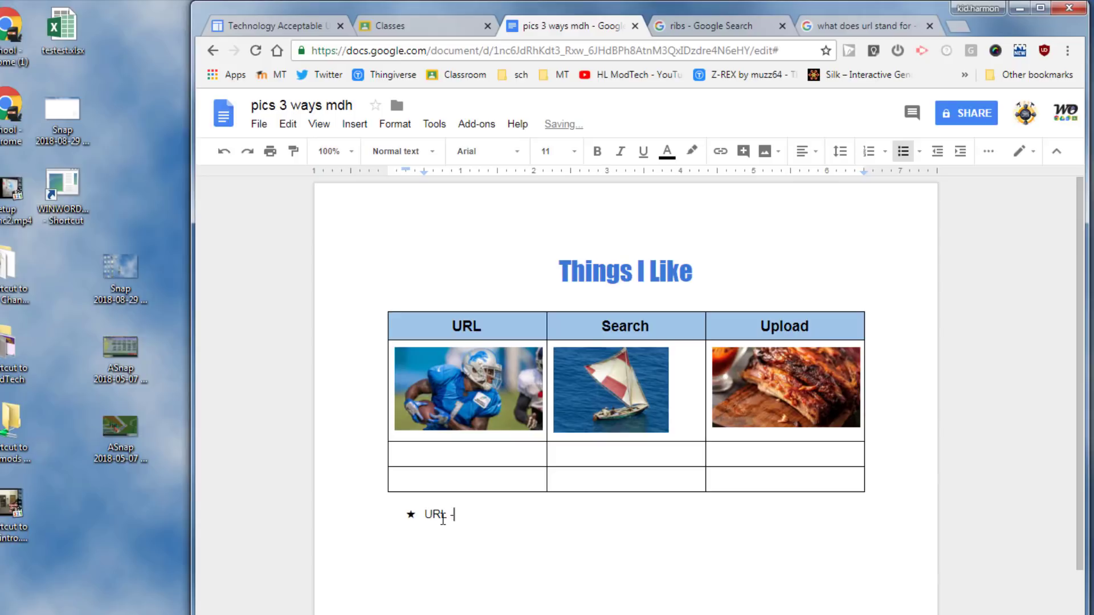
pyautogui.write(' -')
pyautogui.write('right click and copy the image address, then paste it using the Insert picture URL option')
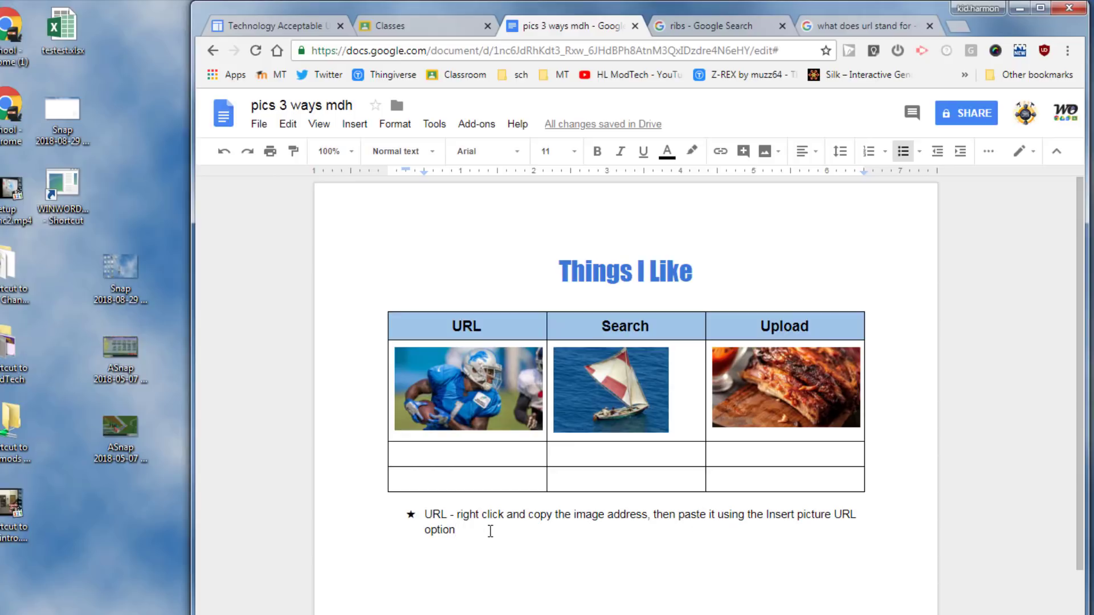
pyautogui.press('Return')
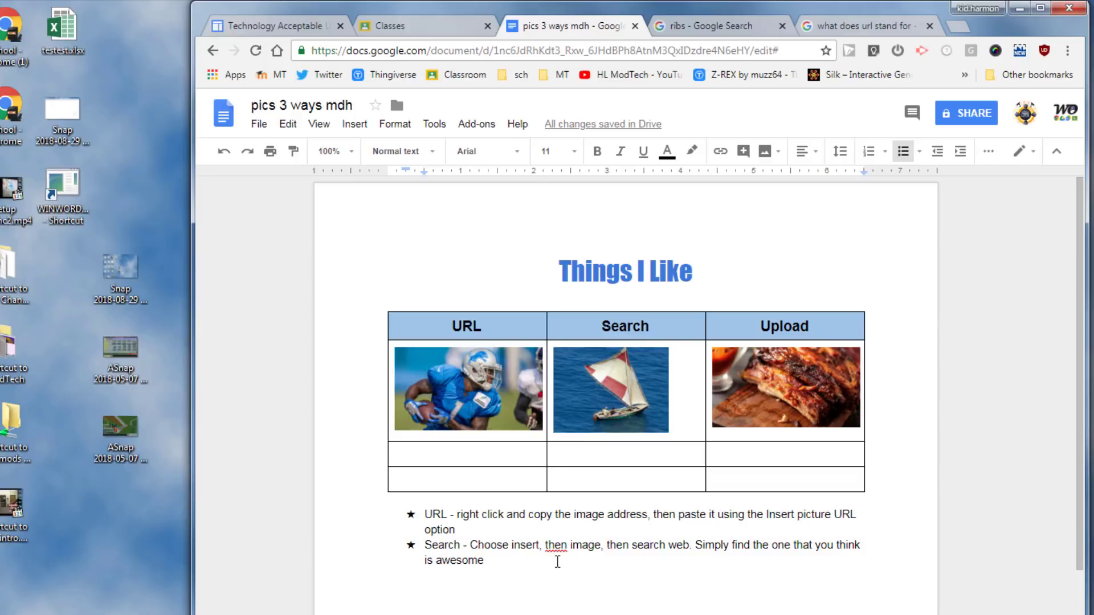
pyautogui.press('Return')
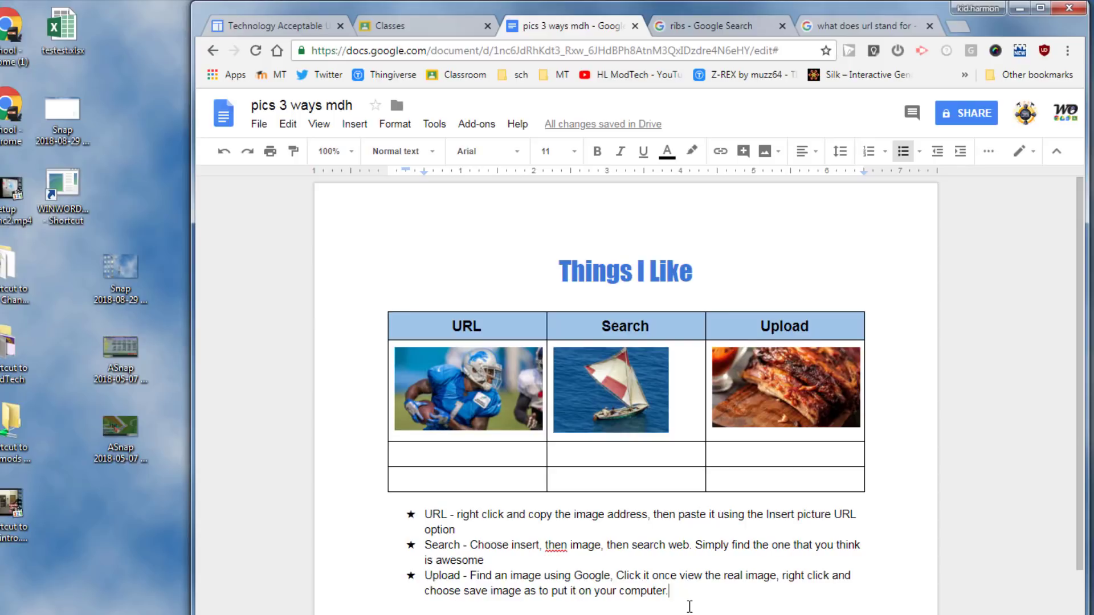
# End the bulleted list and write "My favorite technique of the three is..." on a plain line below it.
pyautogui.press('Return')
pyautogui.press('BackSpace')
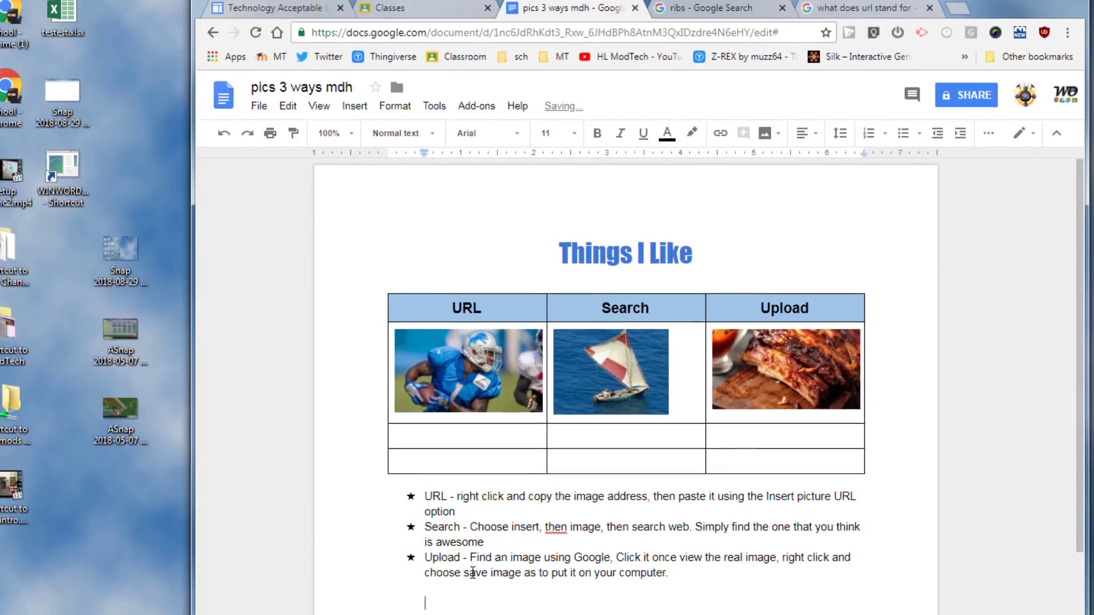
pyautogui.write('My favorite technique of the three is...')
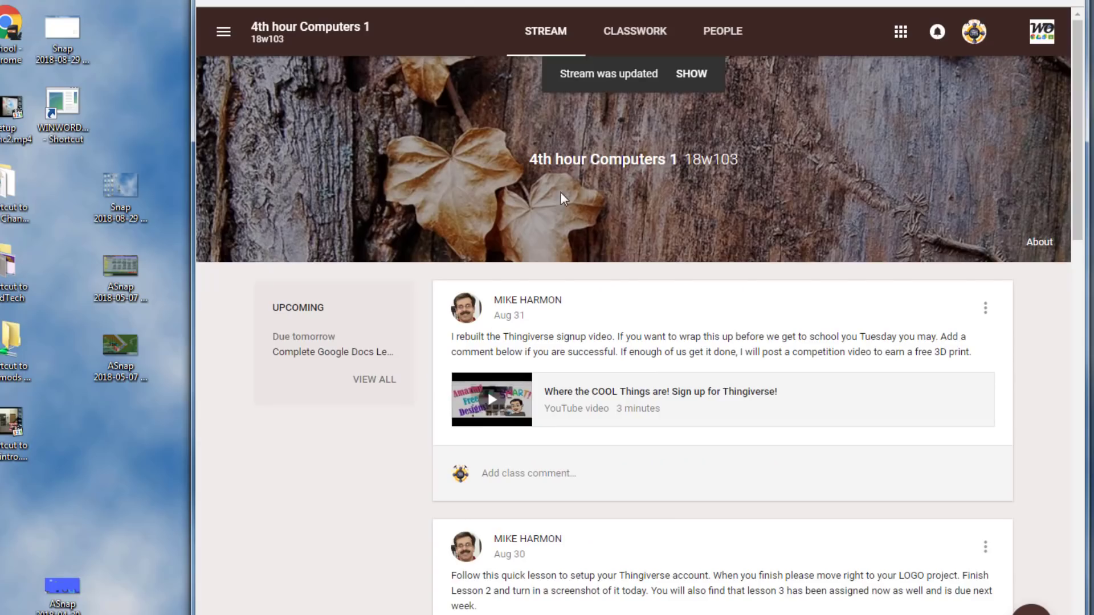
# In the "4th hour Computers 1" class in Google Classroom, open the full assignment page for "Complete Google Docs Lesson 2 - Pics 3 Ways using the video".
pyautogui.click(693, 75)
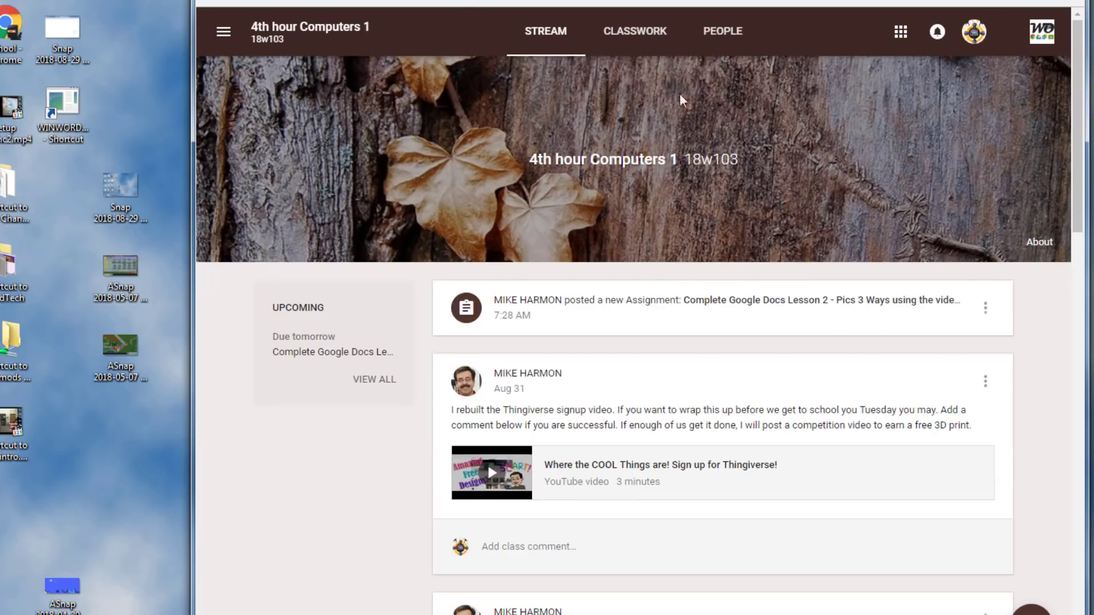
pyautogui.click(648, 32)
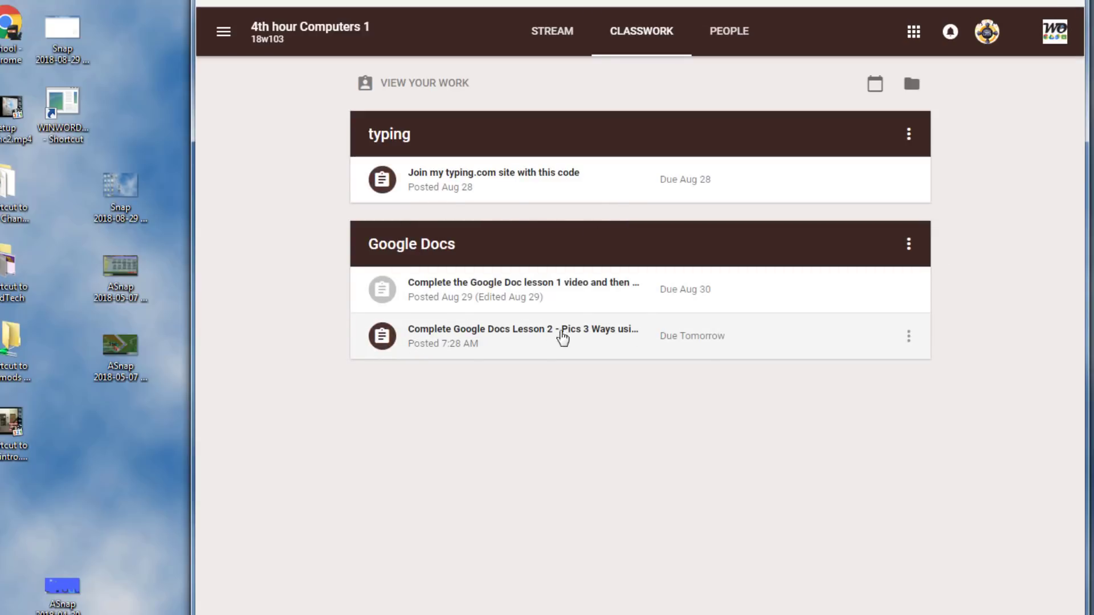
pyautogui.click(486, 340)
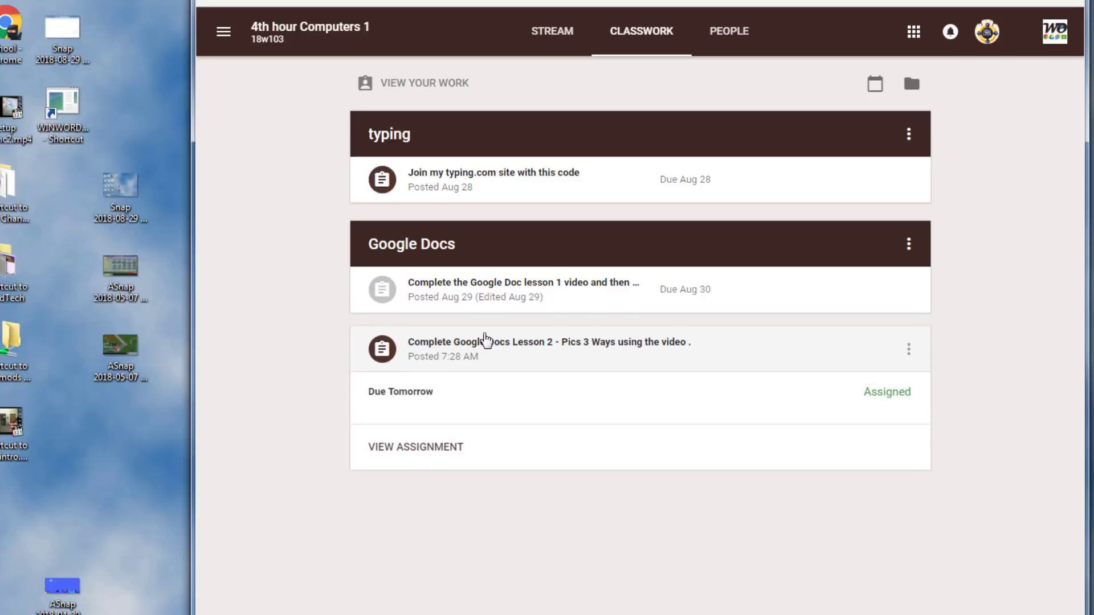
pyautogui.click(441, 456)
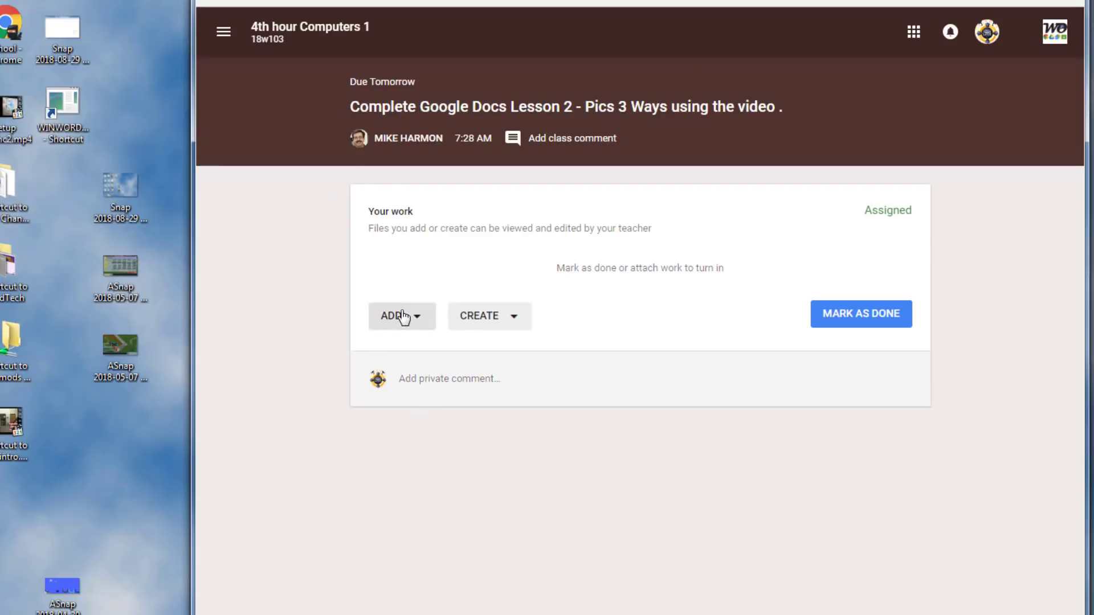
# Attach the "pics 3 ways mdh" document from Google Drive to the assignment and turn in the work.
pyautogui.click(404, 316)
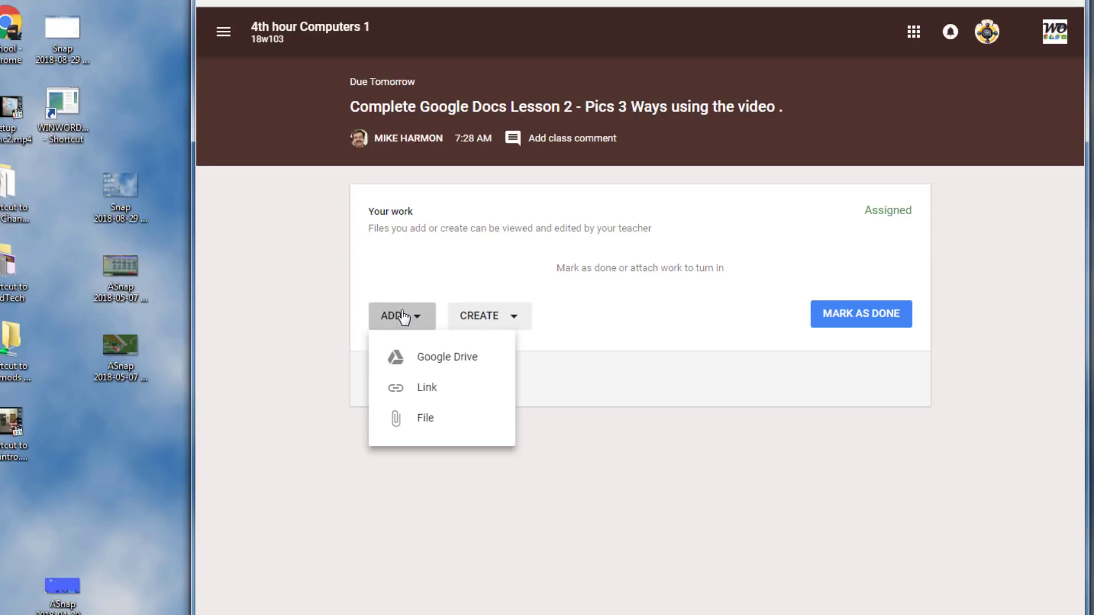
pyautogui.click(436, 366)
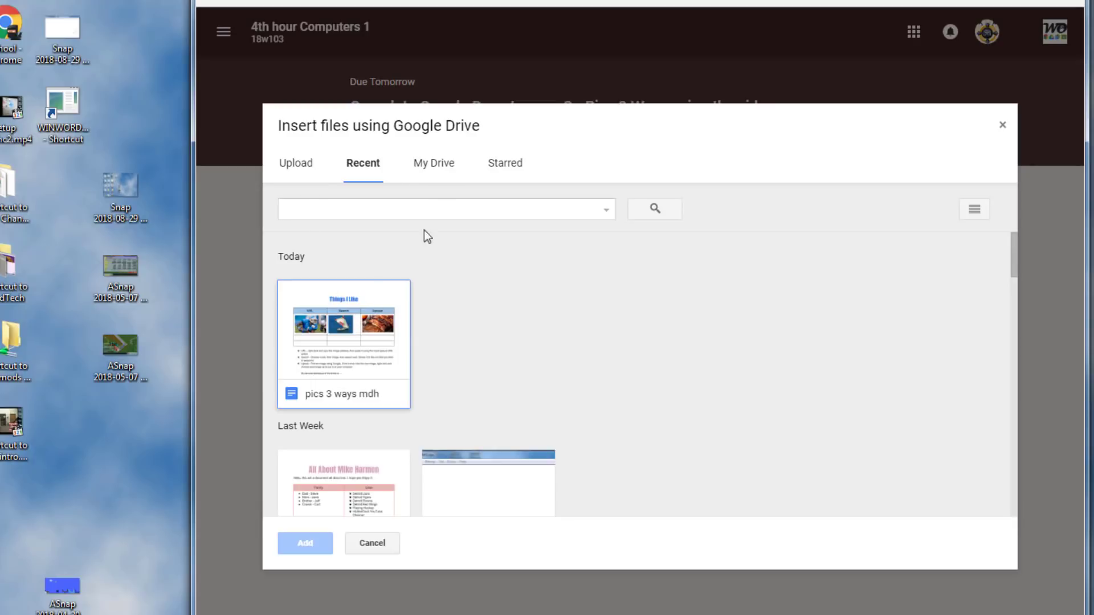
pyautogui.click(376, 305)
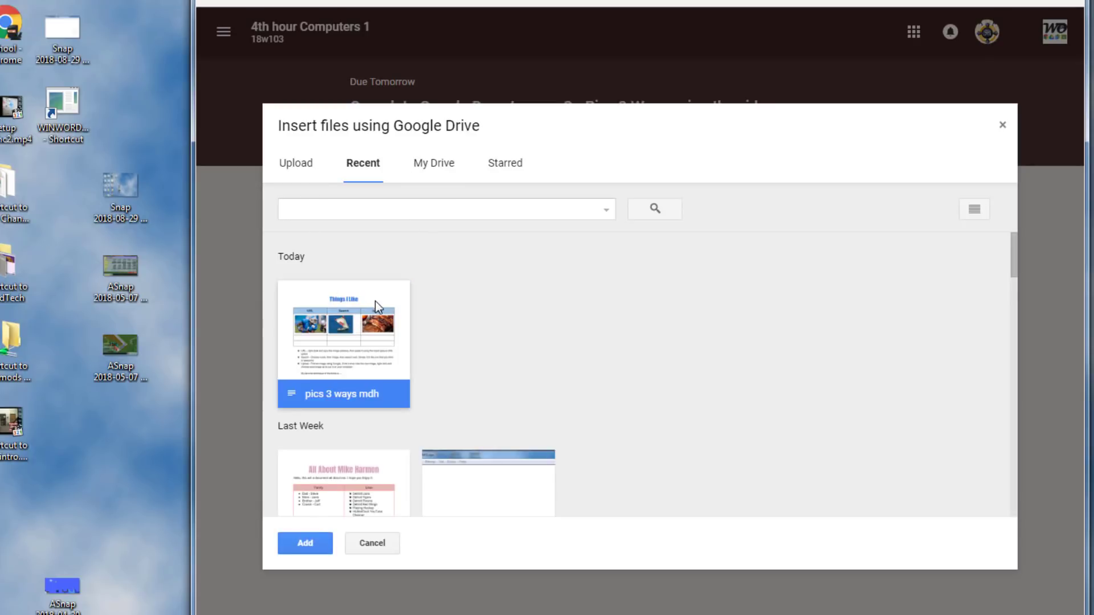
pyautogui.click(315, 551)
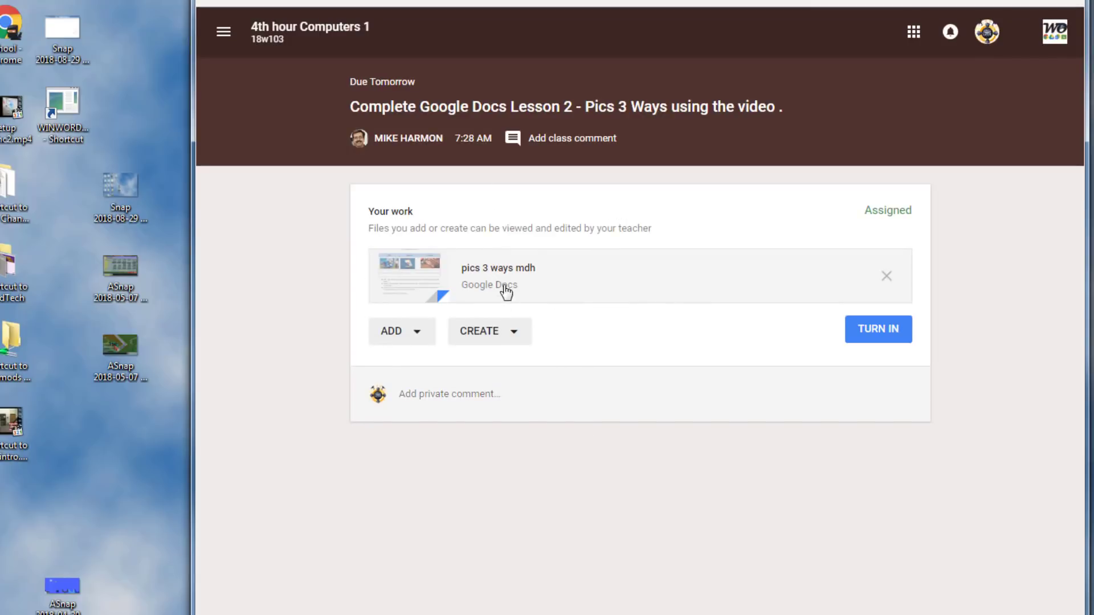
pyautogui.click(867, 339)
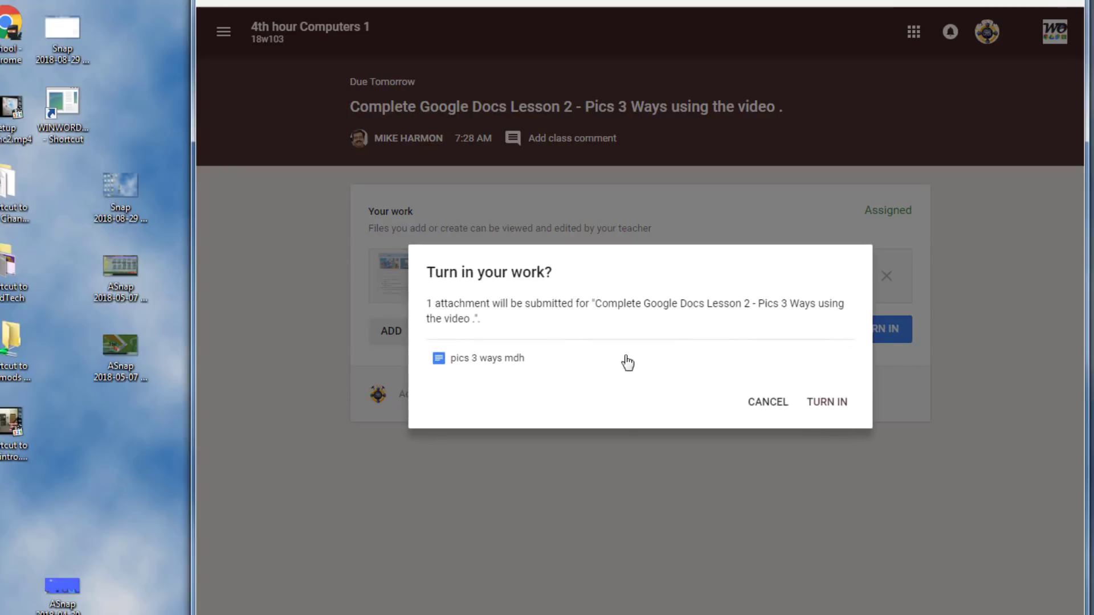
pyautogui.click(827, 405)
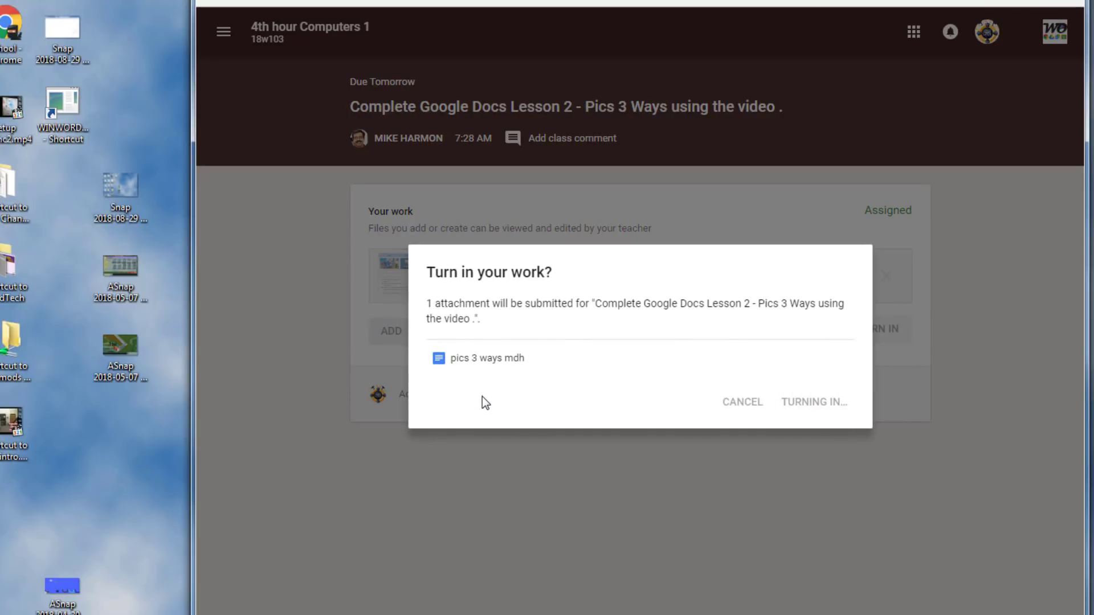